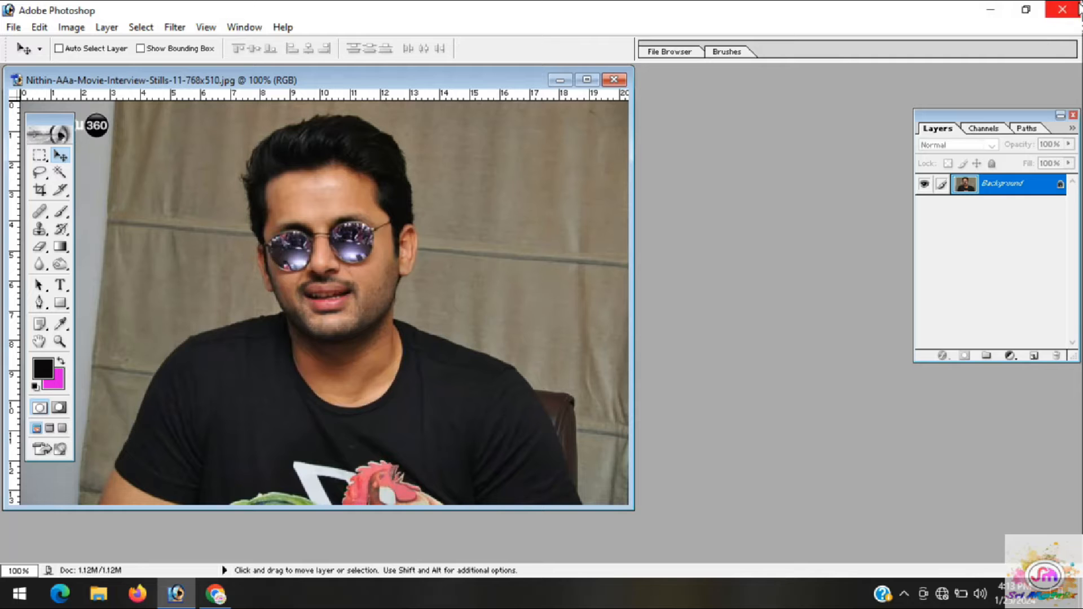
Try the program window's restored, maximized and minimized states, and return it to full screen
left_click(1027, 9)
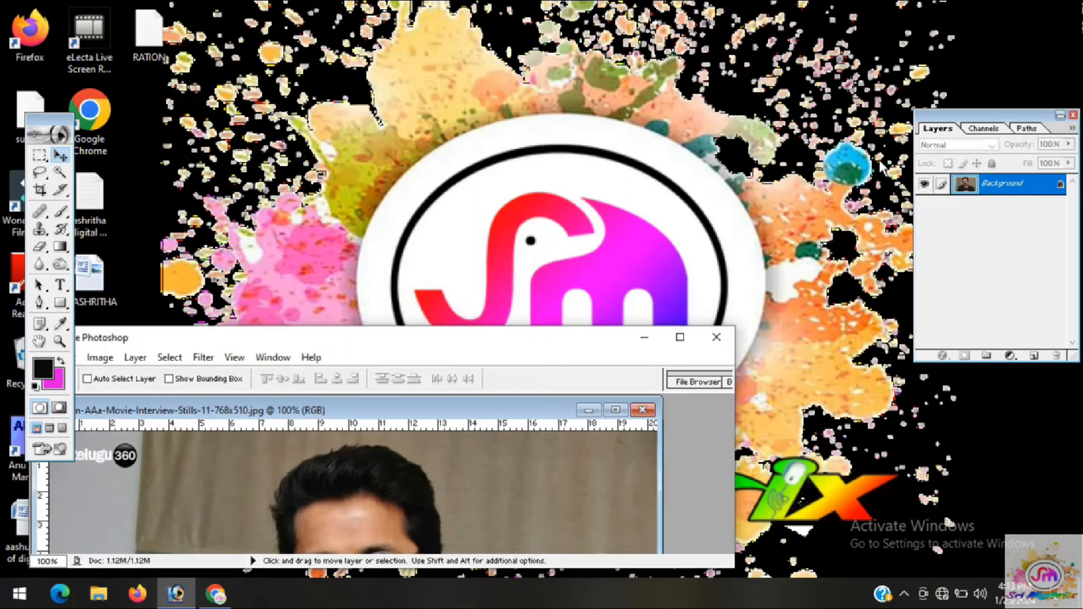
left_click(679, 337)
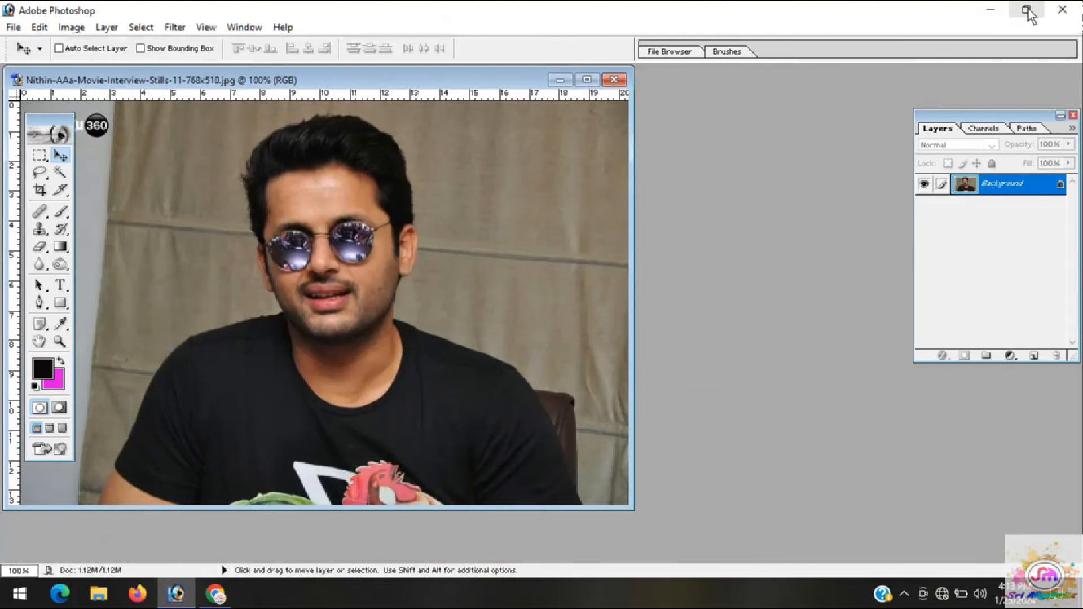
left_click(991, 15)
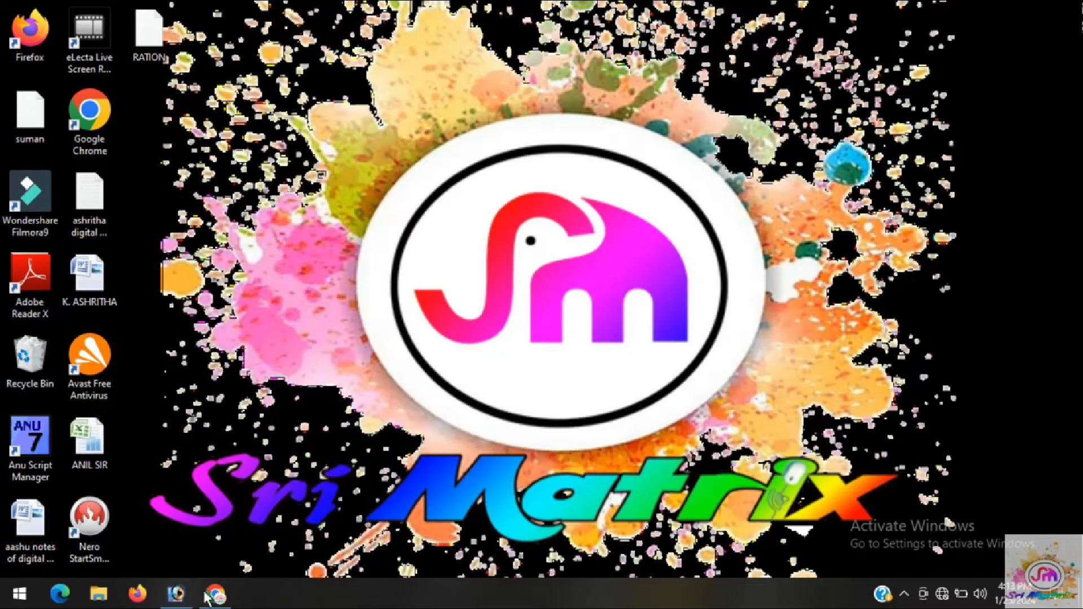
mouse_move(179, 599)
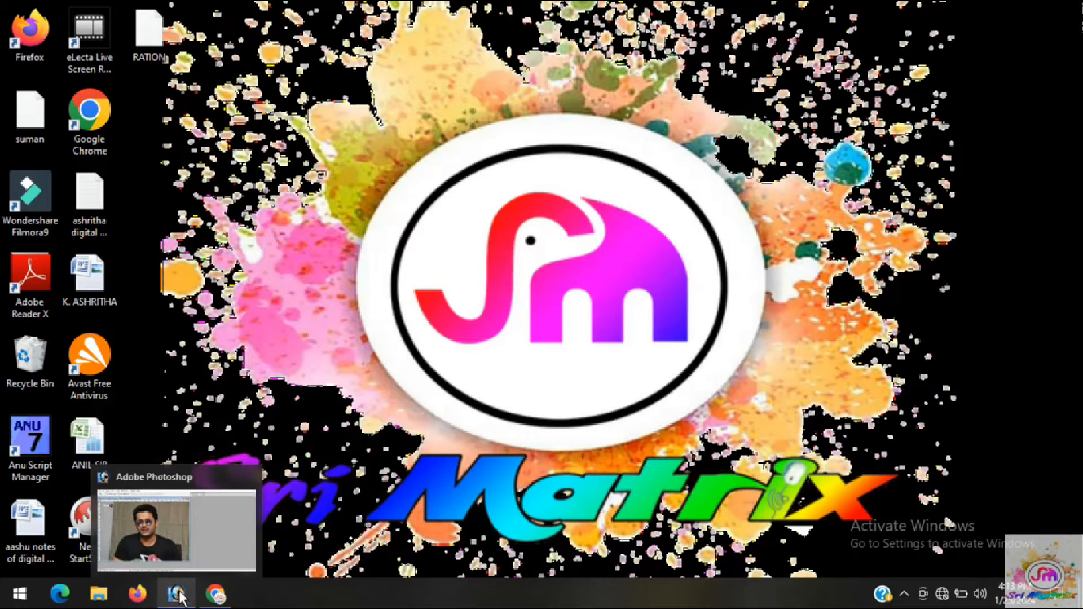
left_click(172, 593)
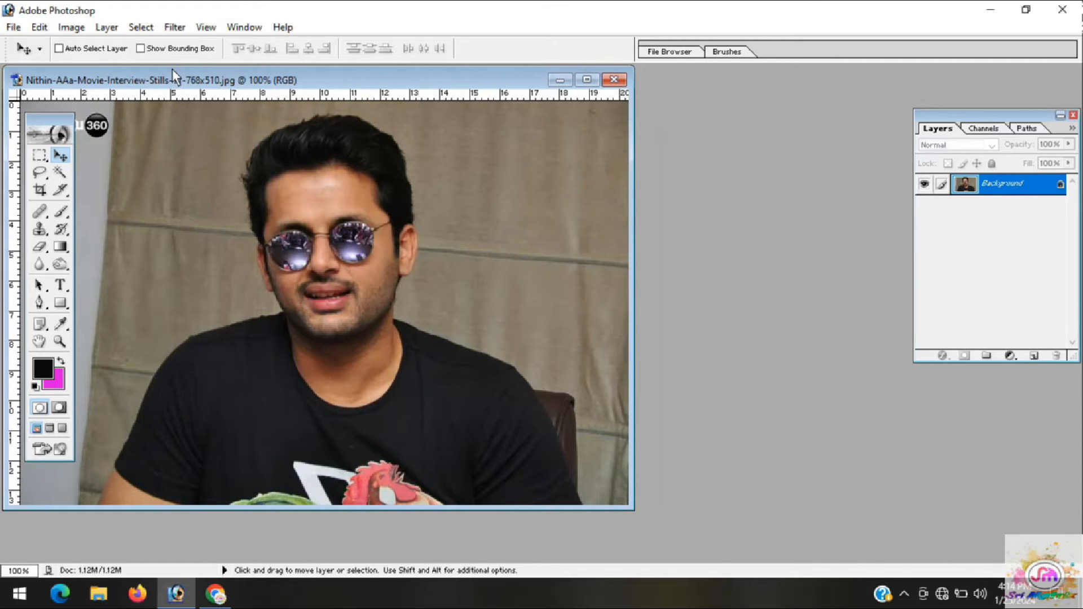
Move the photo's document window clear of the tool palette and maximize it in the workspace
left_click_drag(42, 82, 159, 97)
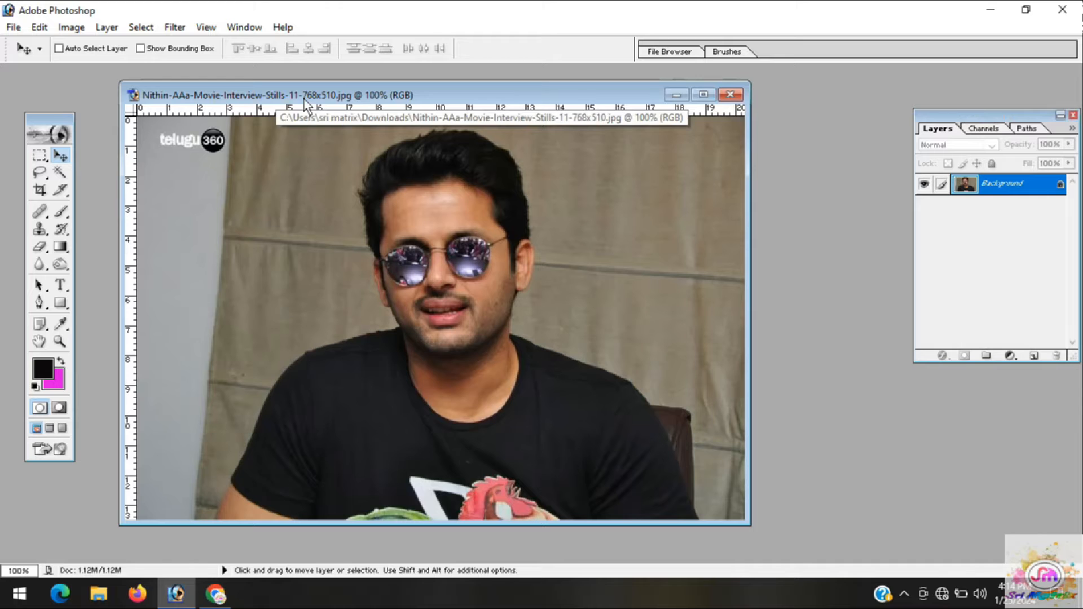
left_click(702, 95)
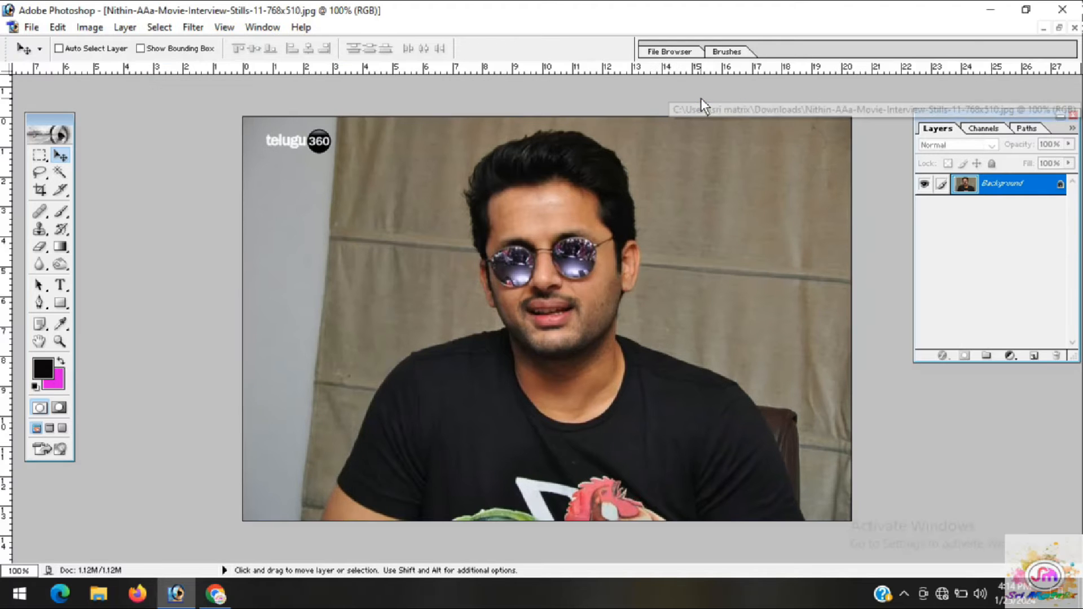
left_click(1059, 28)
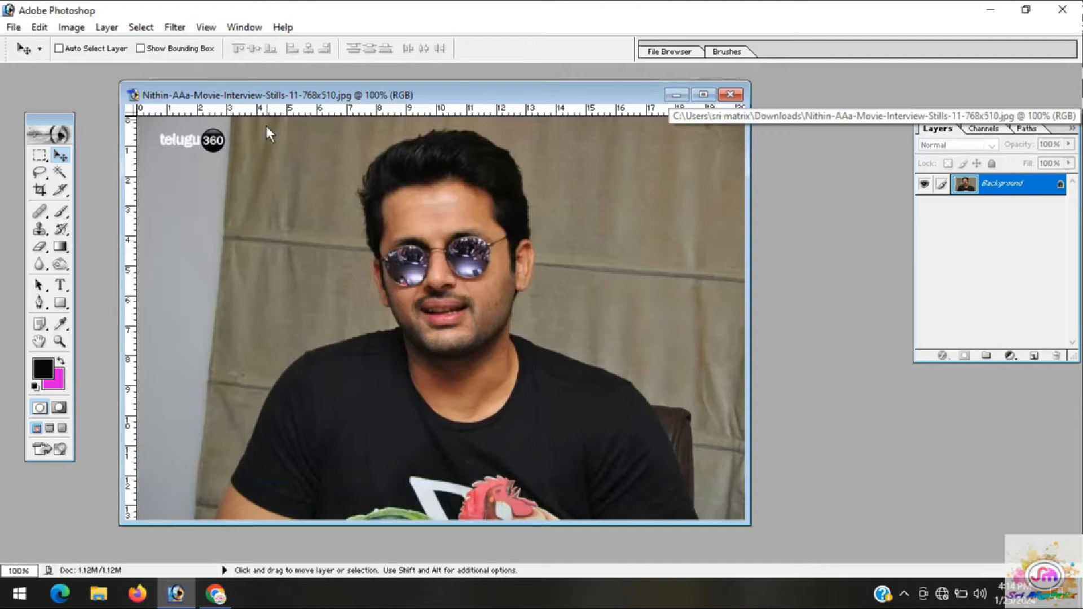
left_click(676, 94)
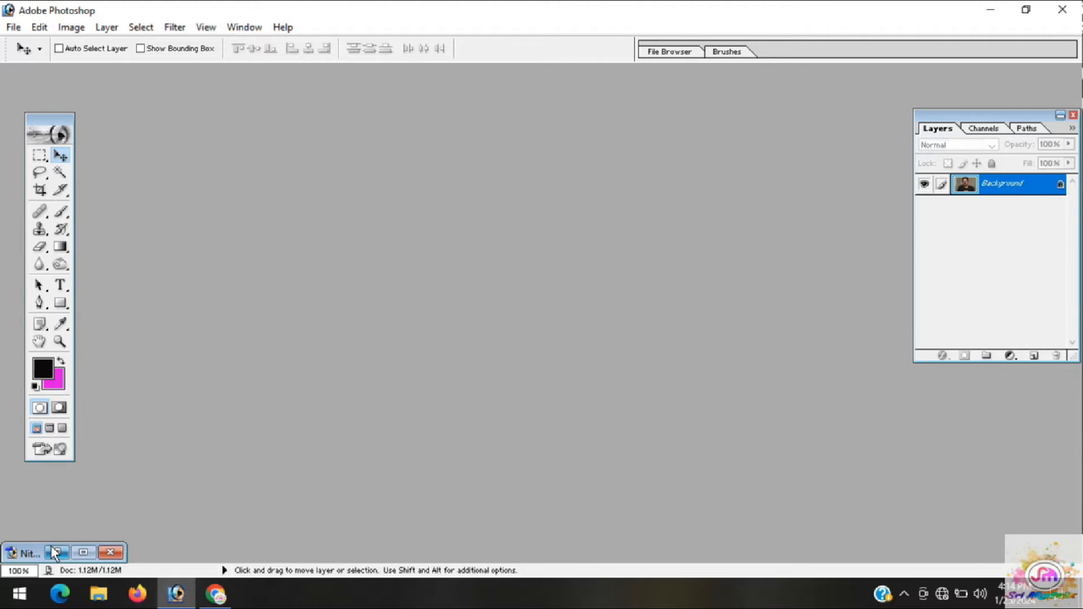
left_click(56, 553)
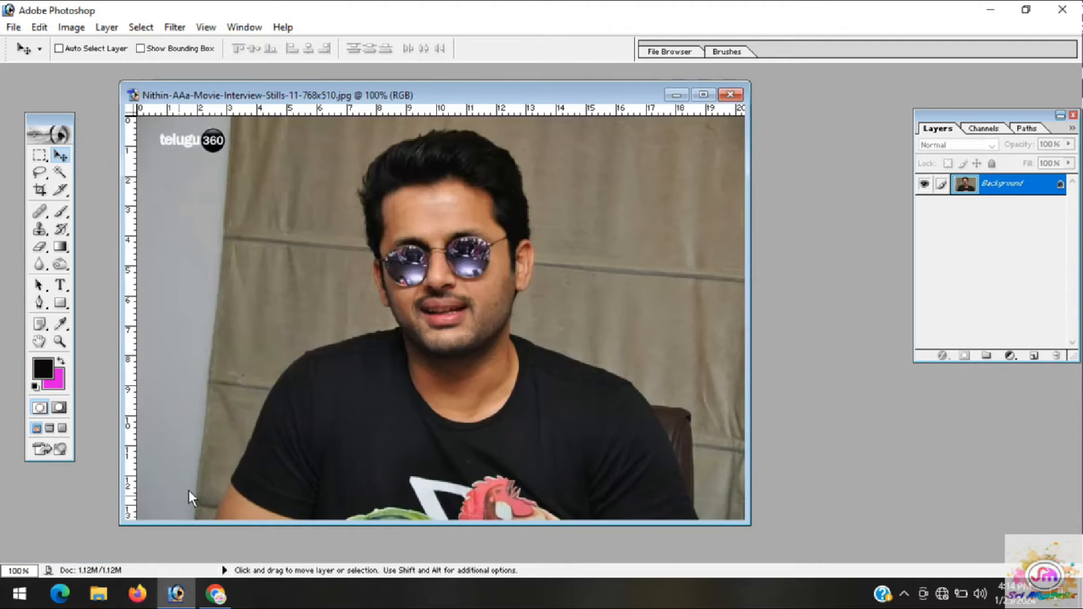
left_click(704, 95)
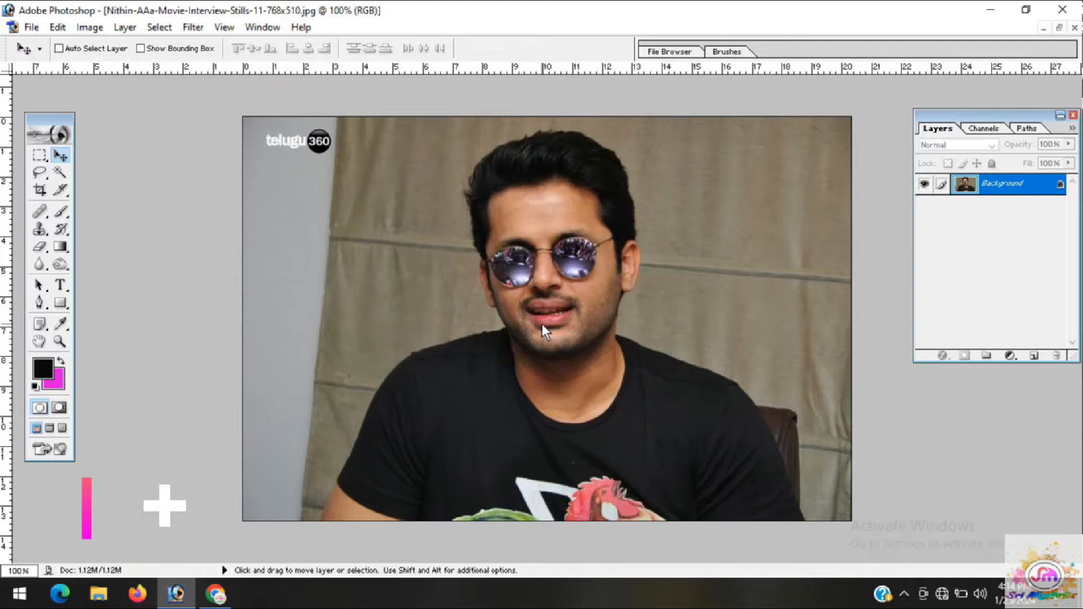
Examine the photo's pixel detail around the mouth at up to 1600% magnification and return to the full view at 100%
key("ctrl+plus")
key("ctrl+plus")
key("ctrl+plus")
key("ctrl+plus")
key("ctrl+plus")
key("ctrl+plus")
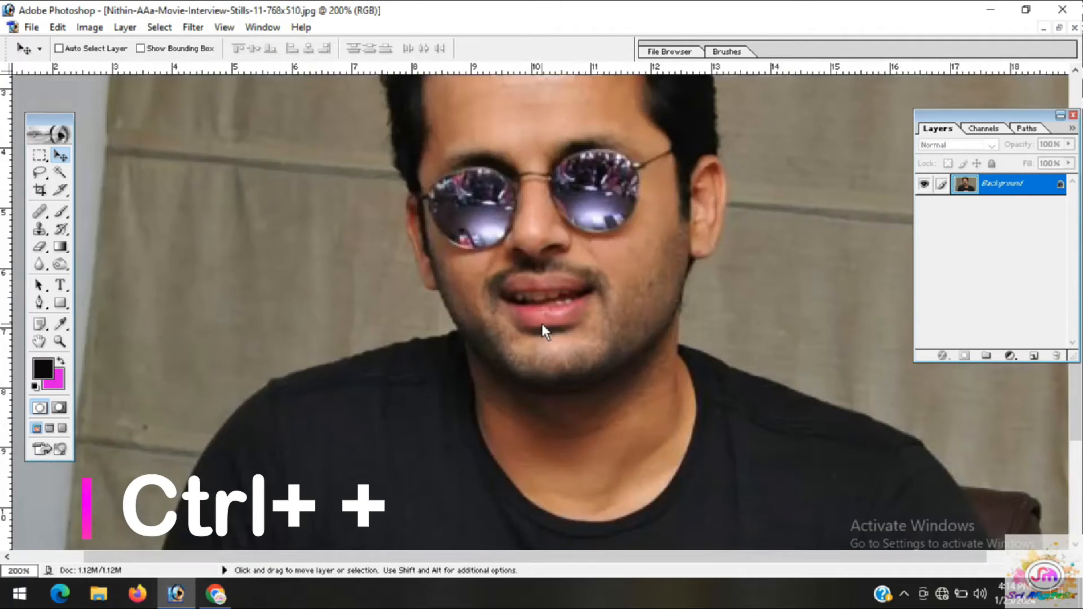
key("ctrl+plus")
key("ctrl+plus")
key("ctrl+plus")
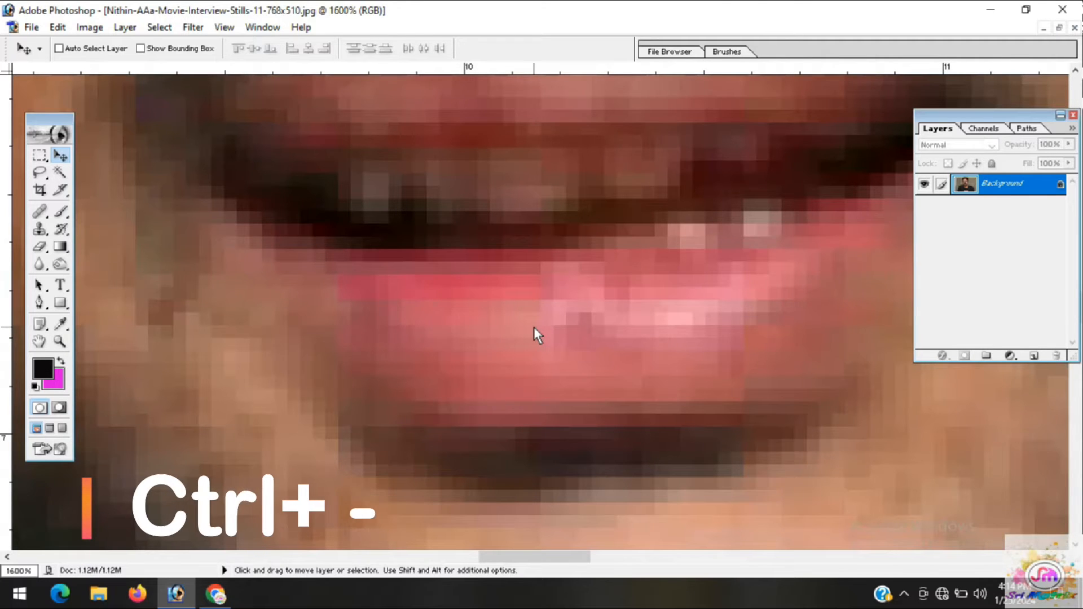
key("ctrl+minus")
key("ctrl+minus")
key("ctrl+minus")
key("ctrl+minus")
key("ctrl+minus")
key("ctrl+minus")
key("ctrl+minus")
key("ctrl+minus")
key("ctrl+minus")
key("ctrl+minus")
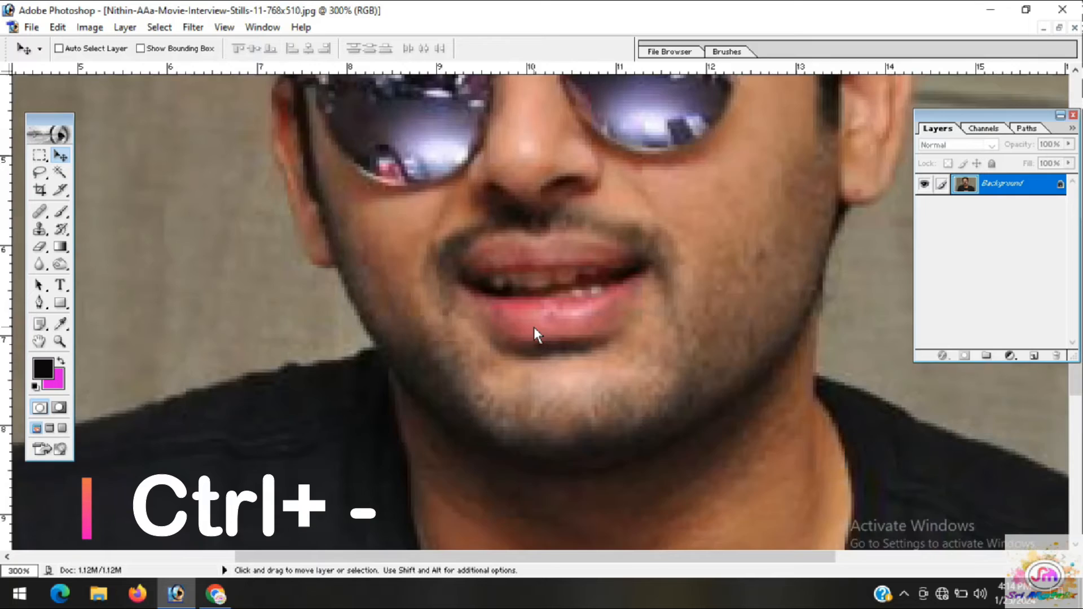
key("ctrl+plus")
key("ctrl+plus")
key("ctrl+plus")
key("ctrl+plus")
key("ctrl+plus")
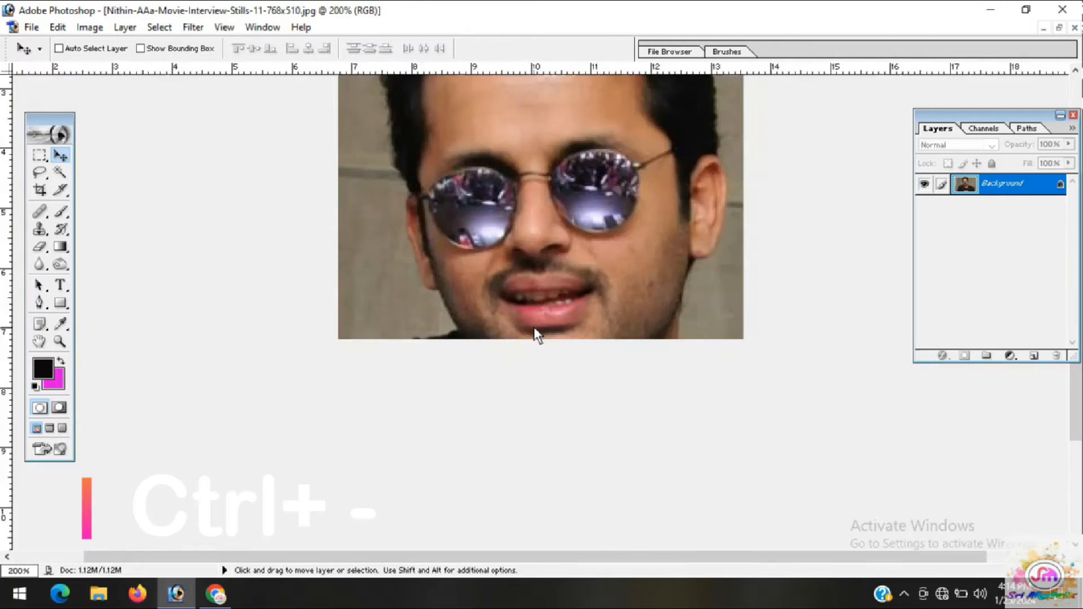
key("ctrl+minus")
key("ctrl+minus")
key("ctrl+minus")
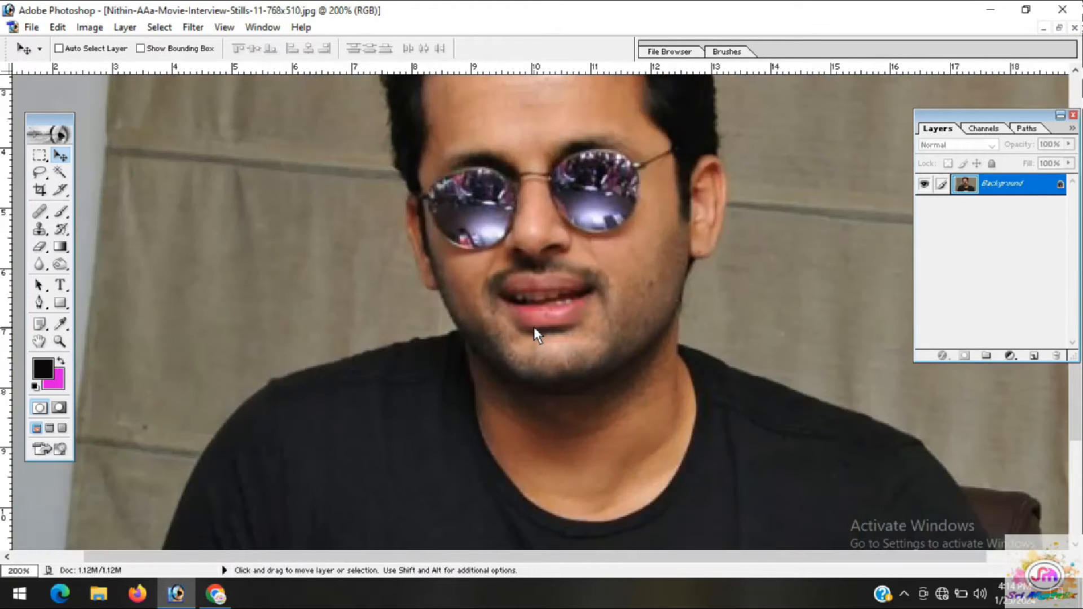
key("ctrl+minus")
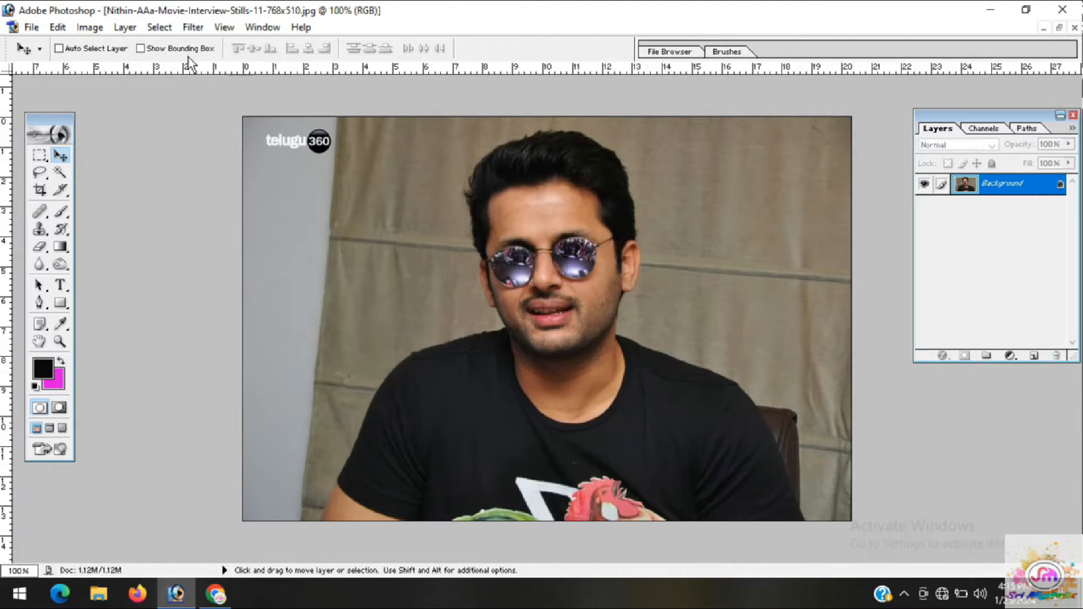
Set the image resolution to 300 pixels/inch with proportions constrained and bicubic resampling, and show the whole photo
left_click(82, 29)
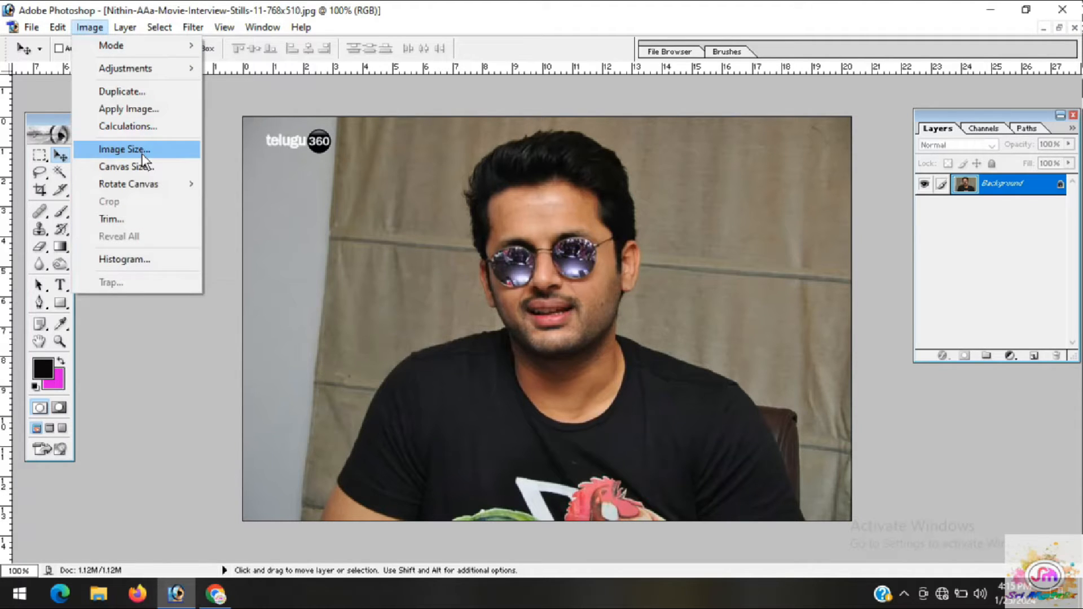
left_click(124, 150)
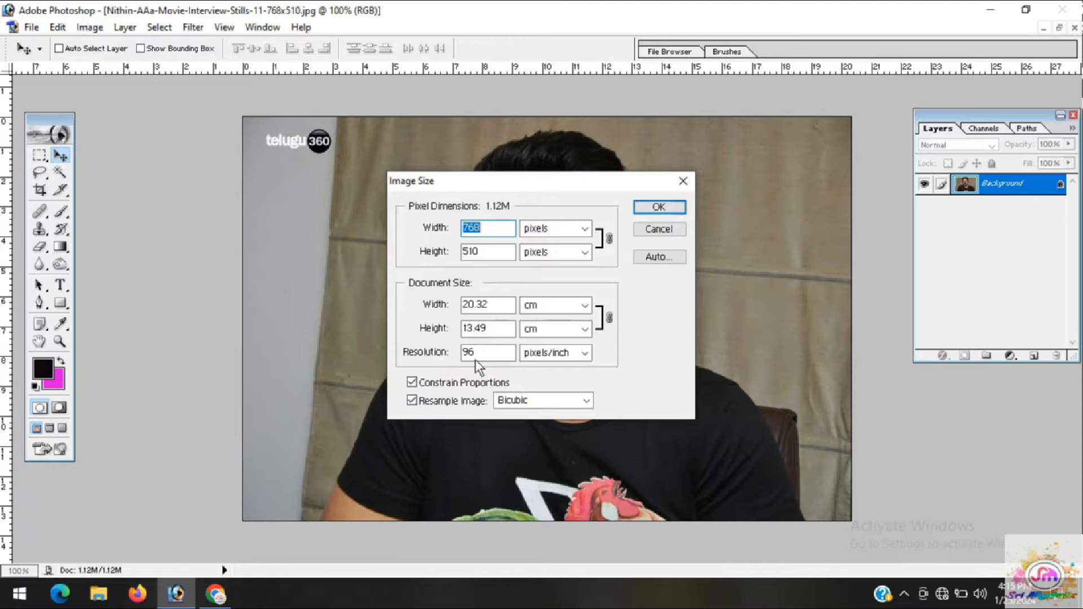
left_click_drag(476, 354, 450, 361)
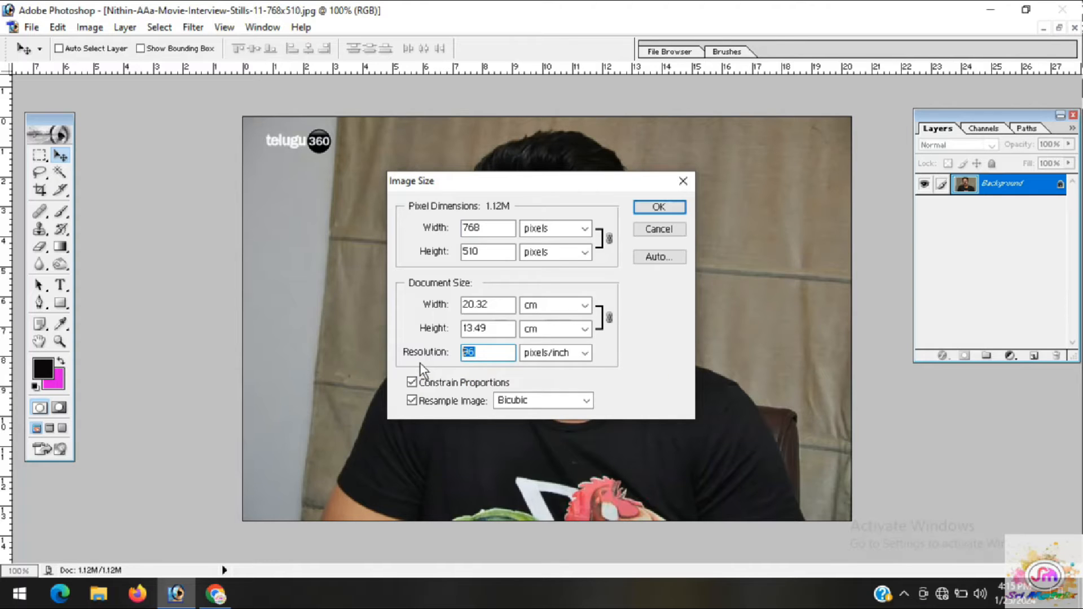
type("300")
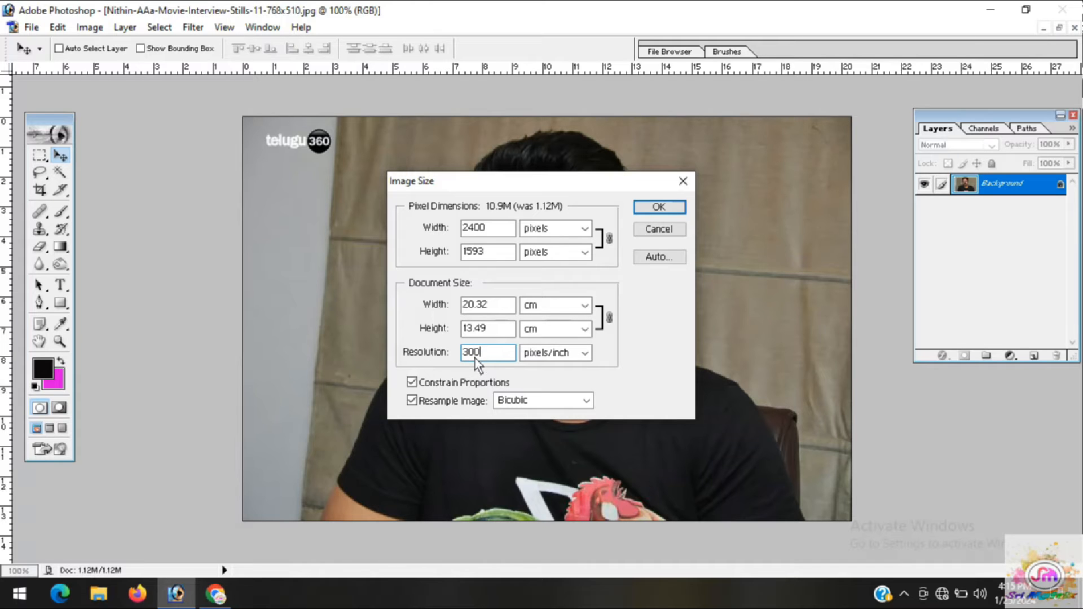
left_click(659, 208)
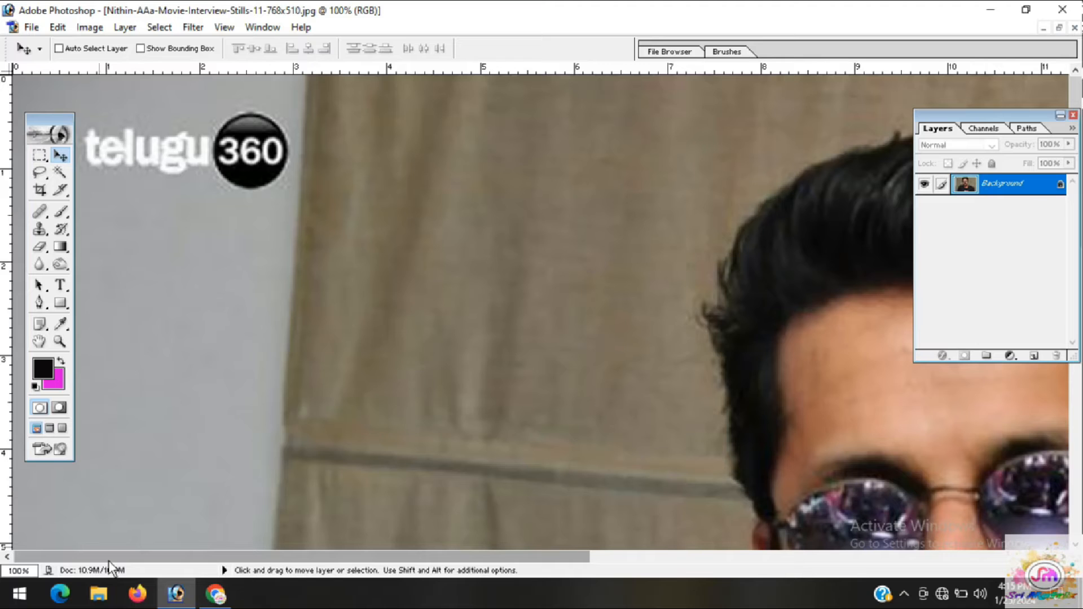
key("ctrl+minus")
key("ctrl+minus")
key("ctrl+minus")
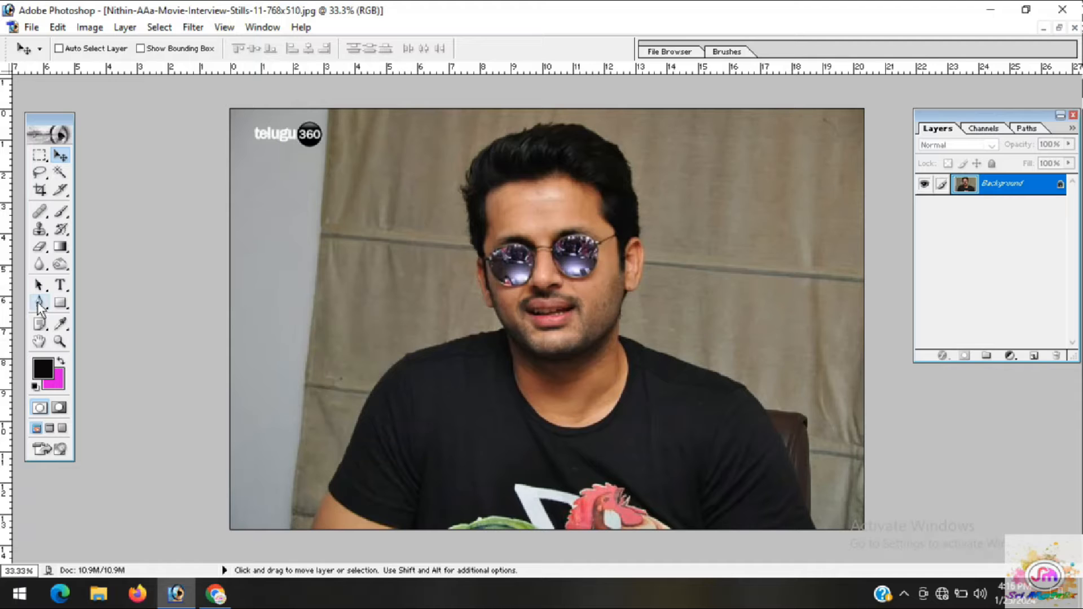
Try to select the brown curtain background with the Magic Wand at tolerance 32, and clear the selection
left_click(60, 173)
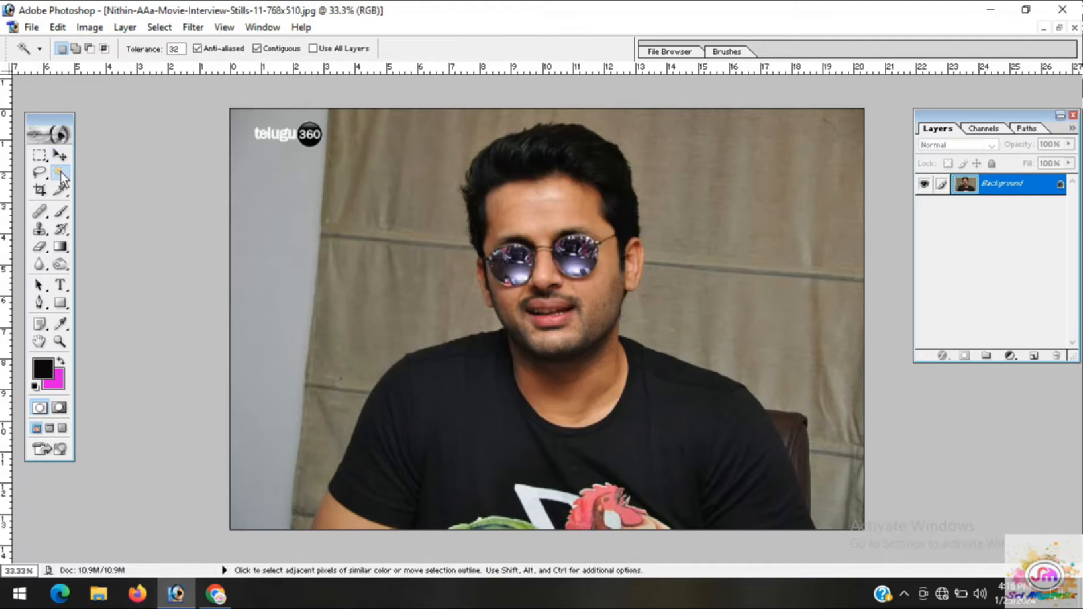
left_click(295, 234)
left_click(401, 234)
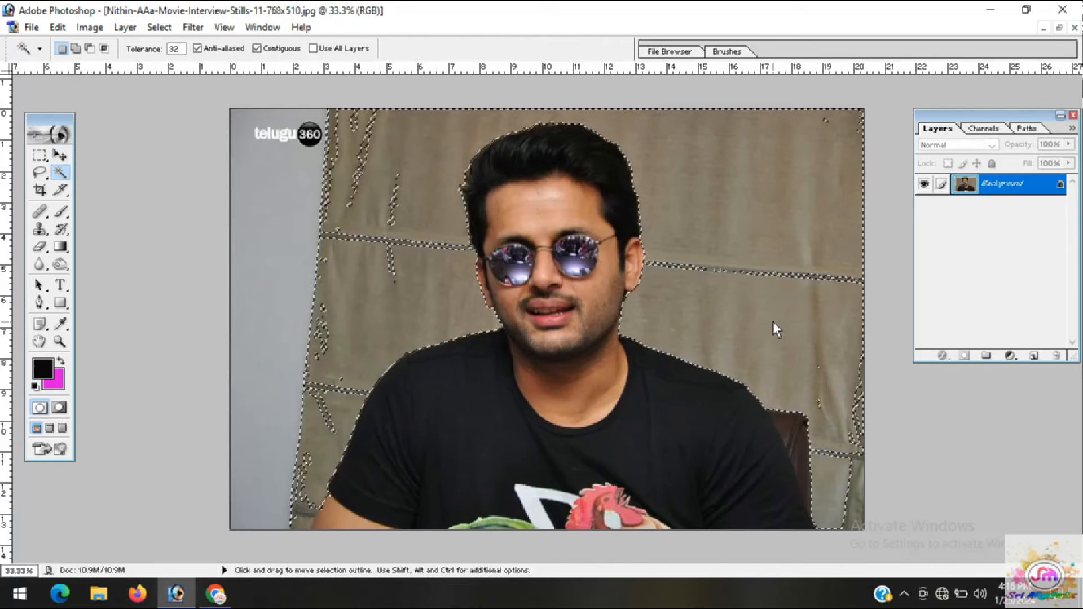
left_click(40, 303)
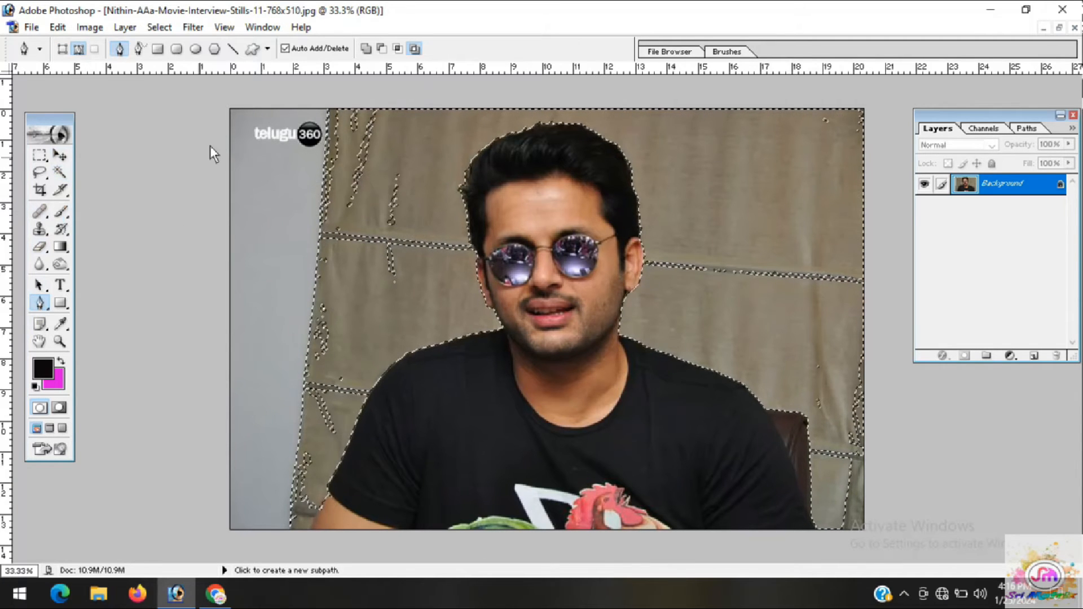
left_click(59, 172)
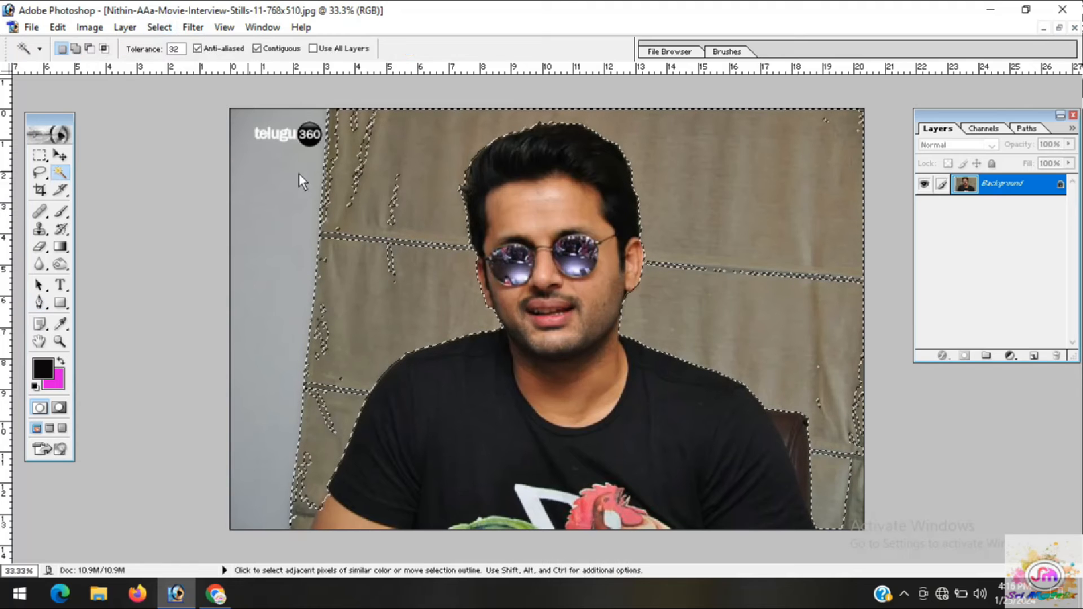
key("ctrl+d")
left_click(351, 178)
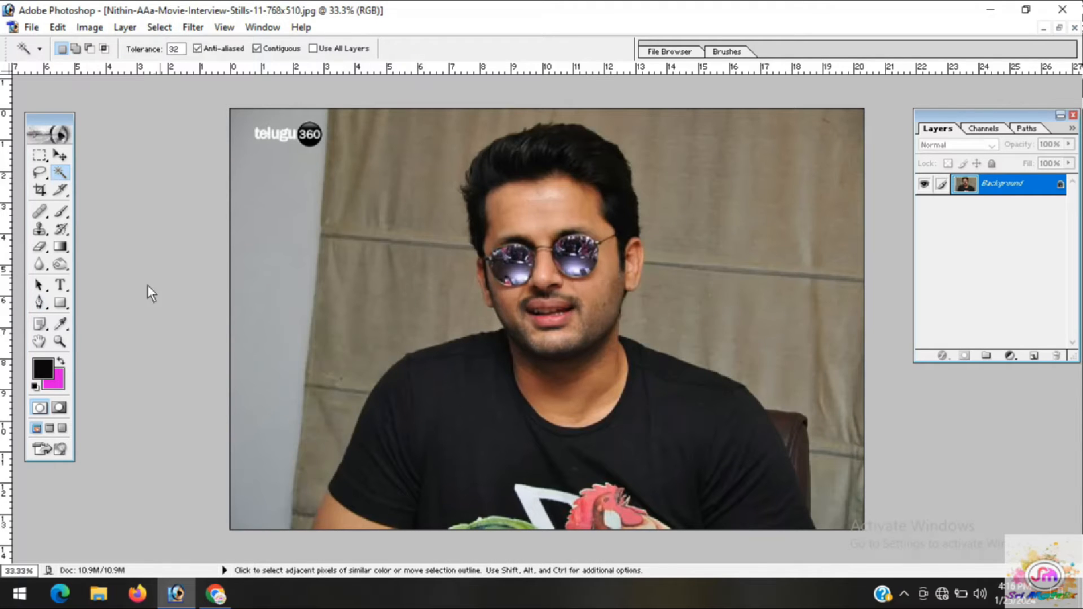
Start a Pen tool path at the photo's lower edge and trace the bare arm on the left up to the sleeve hem
left_click(40, 303)
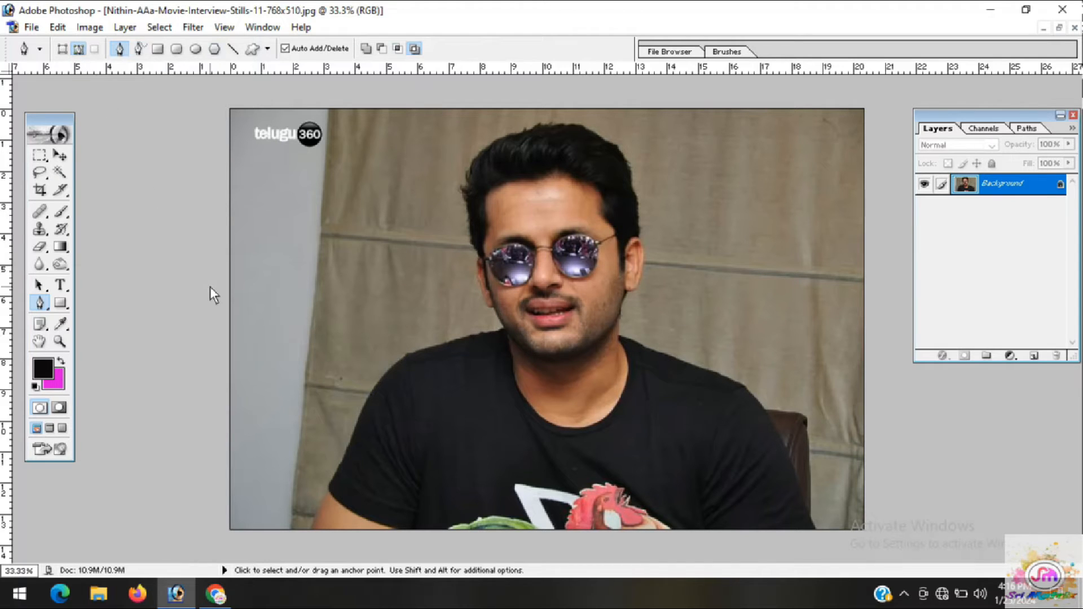
key("ctrl+plus")
left_click_drag(310, 438, 347, 294)
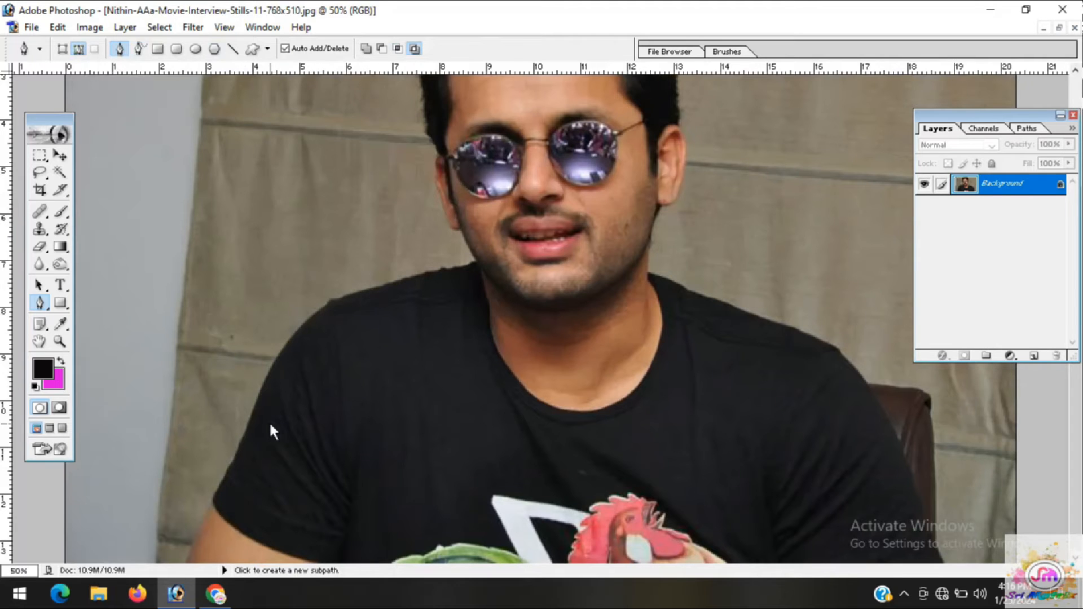
key("ctrl+minus")
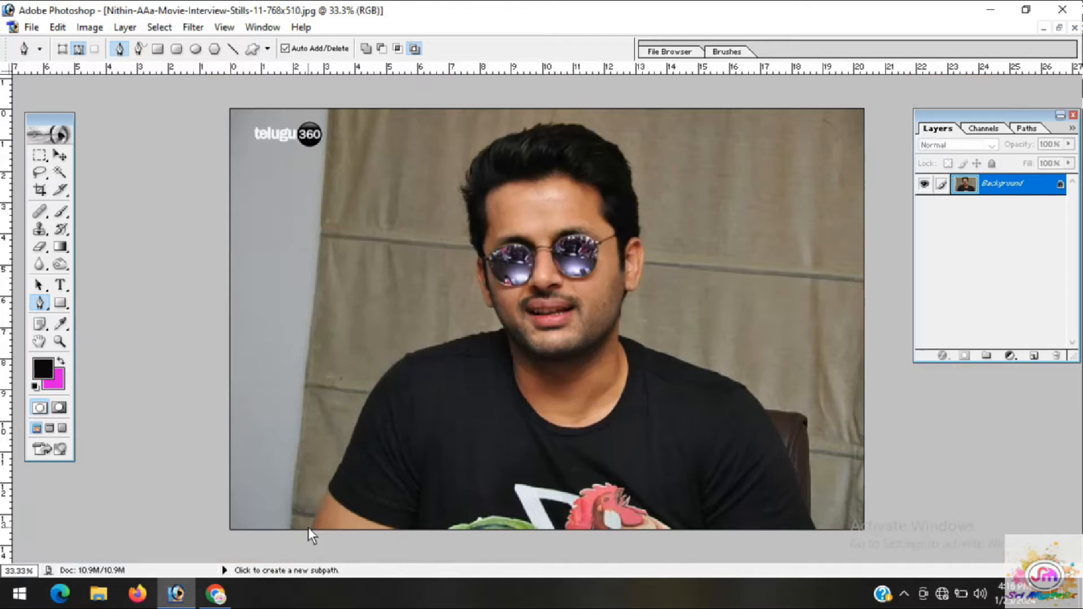
left_click(309, 529)
left_click(314, 515)
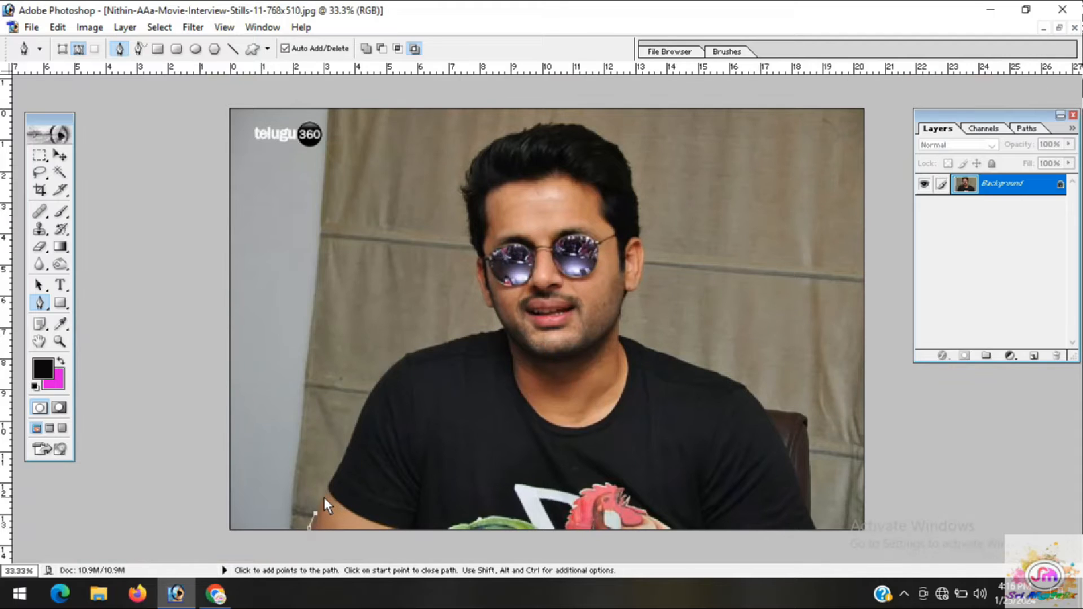
left_click(323, 499)
Continue the path with closely spaced anchor points up the outer edge of the left T-shirt sleeve to just below the shoulder
key("ctrl+plus")
key("ctrl+plus")
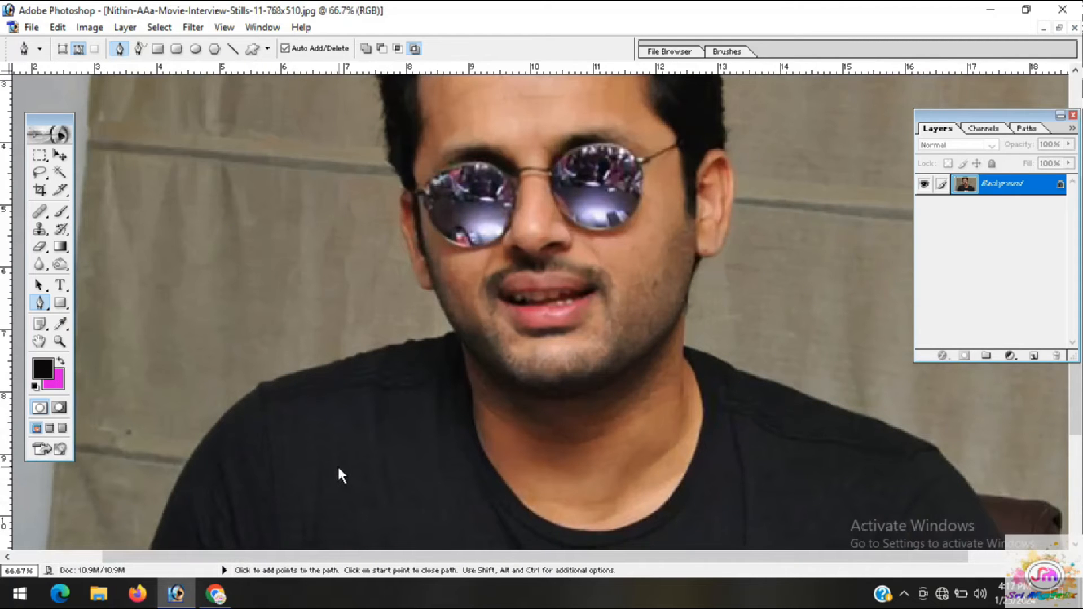
key("space")
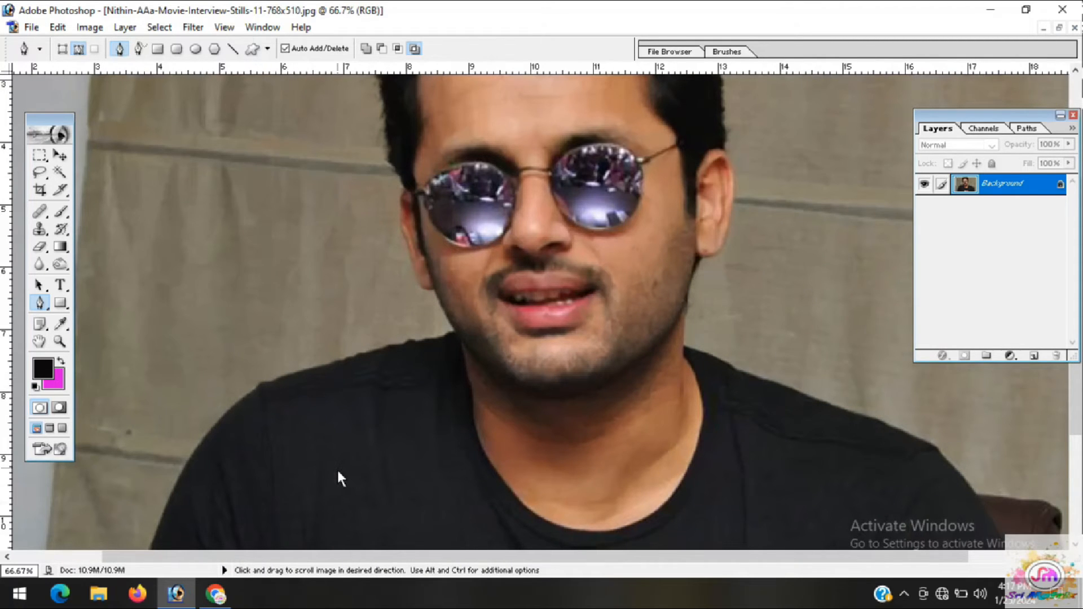
left_click_drag(338, 483, 435, 296)
key("space")
left_click_drag(344, 470, 348, 421)
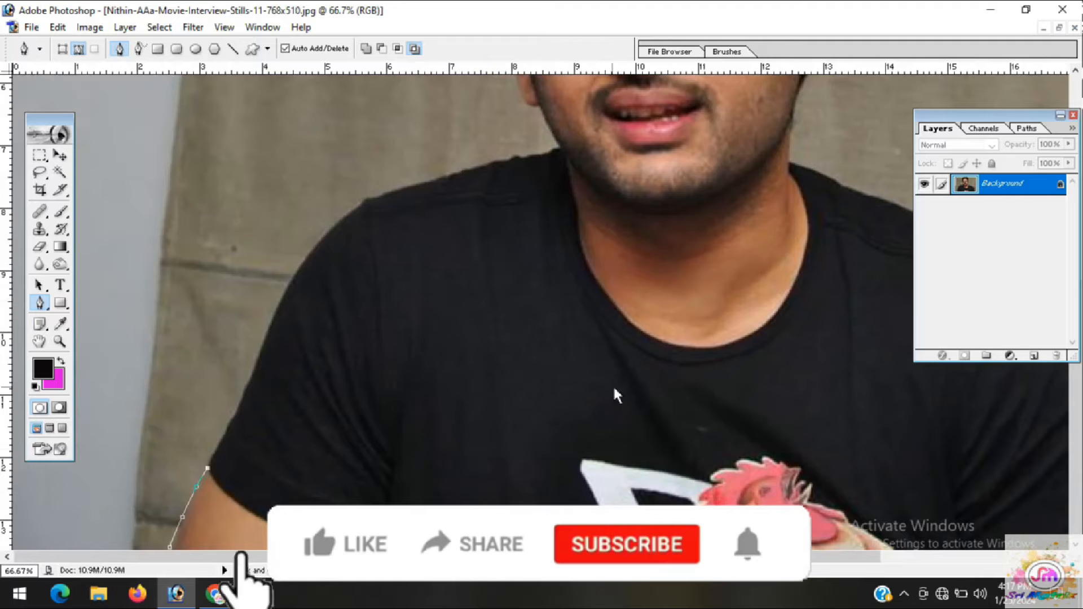
left_click(209, 463)
left_click(219, 447)
left_click(227, 434)
left_click(233, 423)
left_click(238, 412)
left_click(244, 395)
left_click(254, 379)
left_click(259, 363)
left_click(266, 340)
left_click(284, 296)
left_click(293, 277)
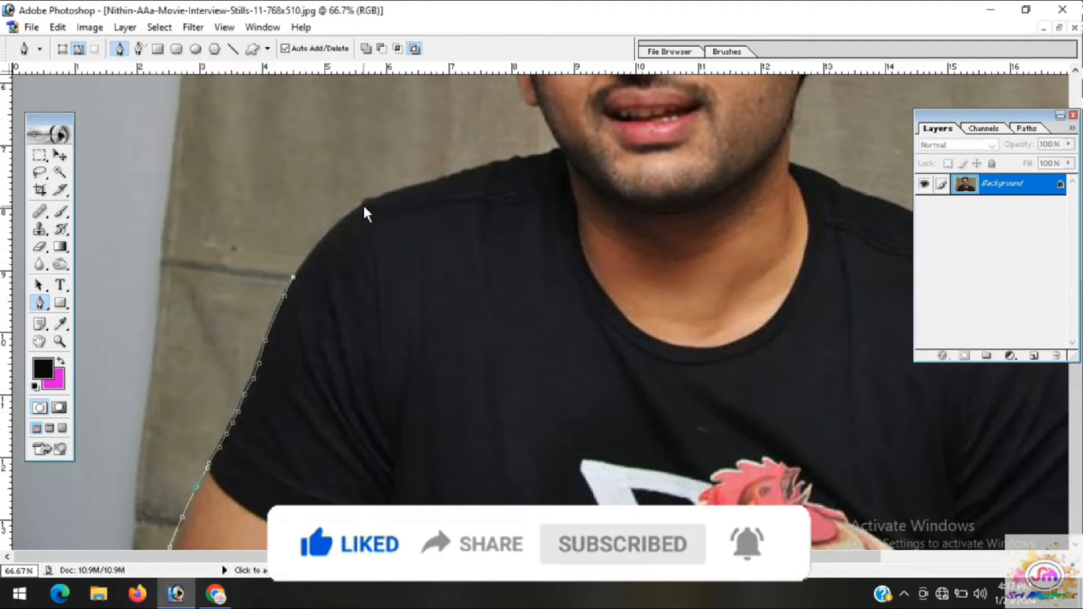
Curve the path around the left shoulder corner and add closely spaced points along the shoulder seam towards the neck
left_click_drag(363, 206, 395, 191)
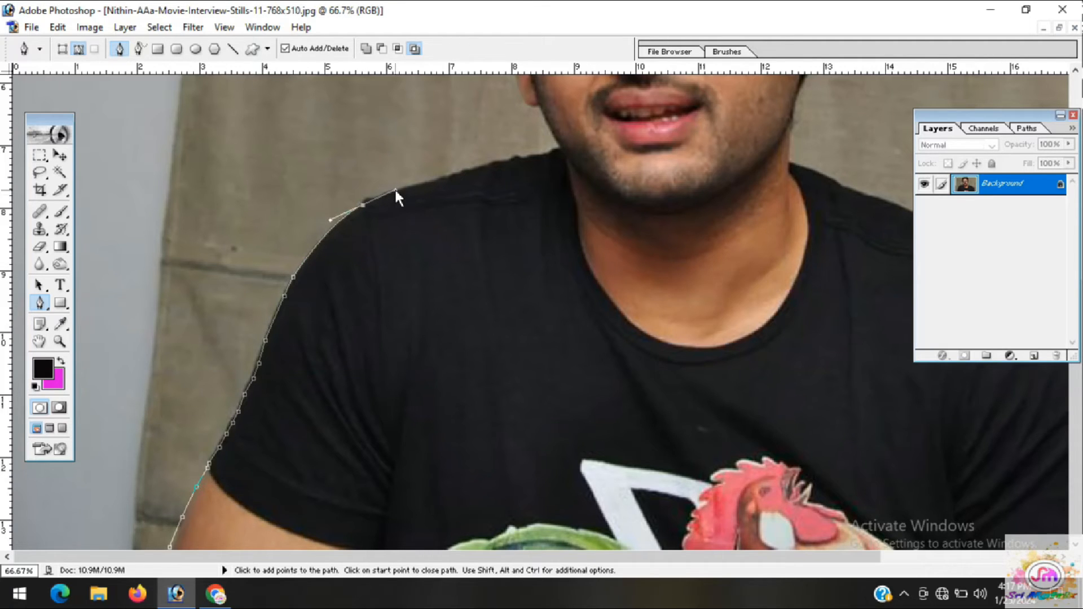
mouse_move(395, 190)
left_mouse_down()
mouse_move(432, 192)
mouse_move(397, 193)
left_mouse_up()
left_click(376, 199)
left_click(386, 195)
left_click(399, 190)
left_click(413, 185)
left_click(430, 180)
left_click(441, 177)
left_click(453, 175)
left_click(466, 172)
left_click(481, 168)
left_click(489, 165)
left_click(497, 162)
left_click(506, 160)
left_click(514, 156)
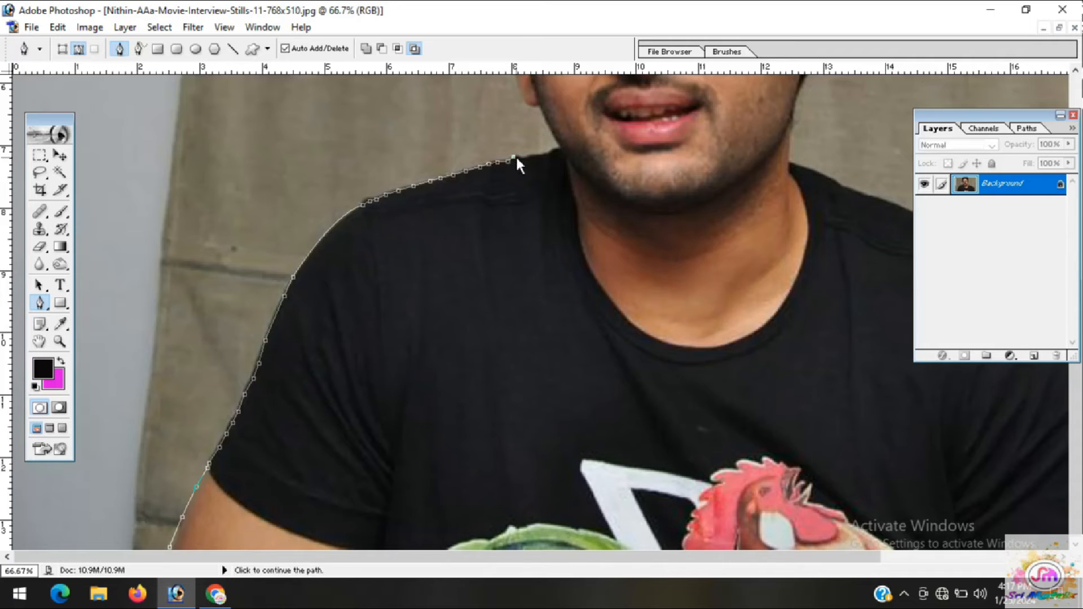
left_click(519, 157)
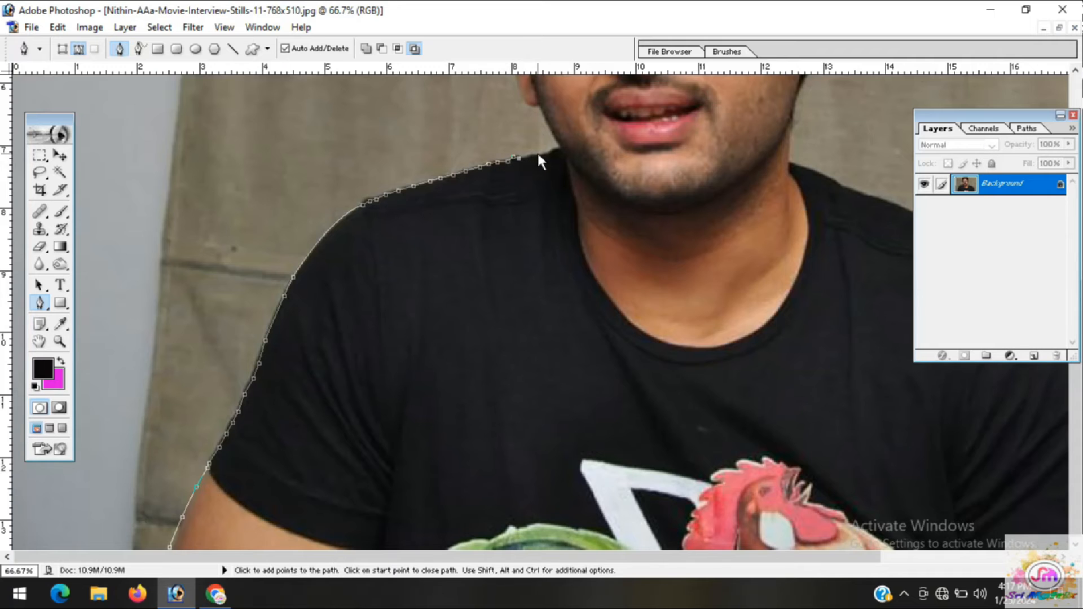
left_click(537, 152)
Carry the path over the last of the shirt to the jaw and up the left jawline to the earlobe
key("ctrl+plus")
key("ctrl+plus")
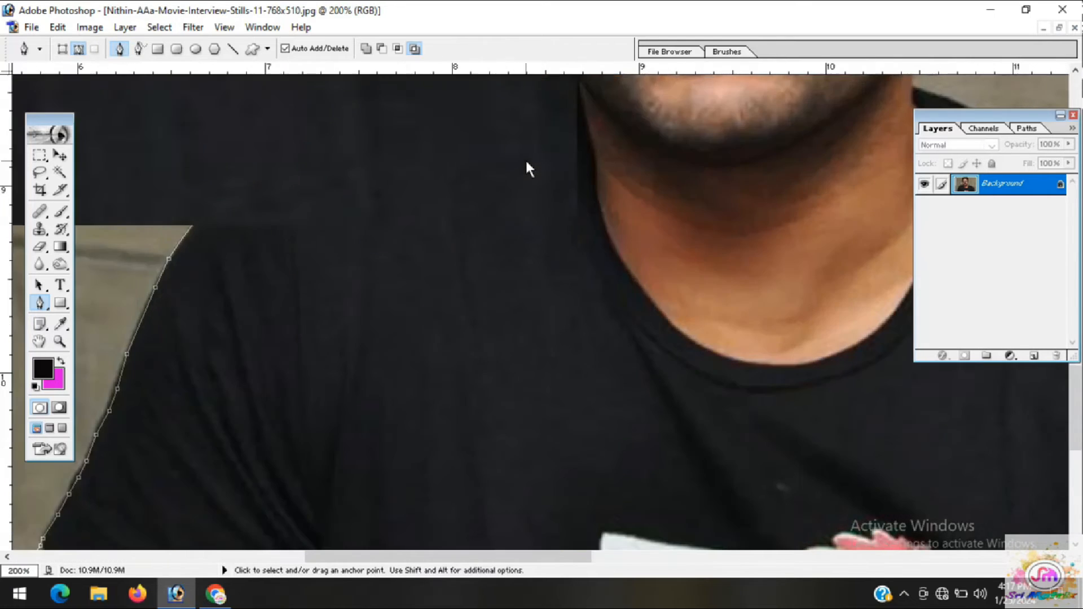
key("ctrl+minus")
left_click_drag(522, 168, 440, 289)
left_click(431, 263)
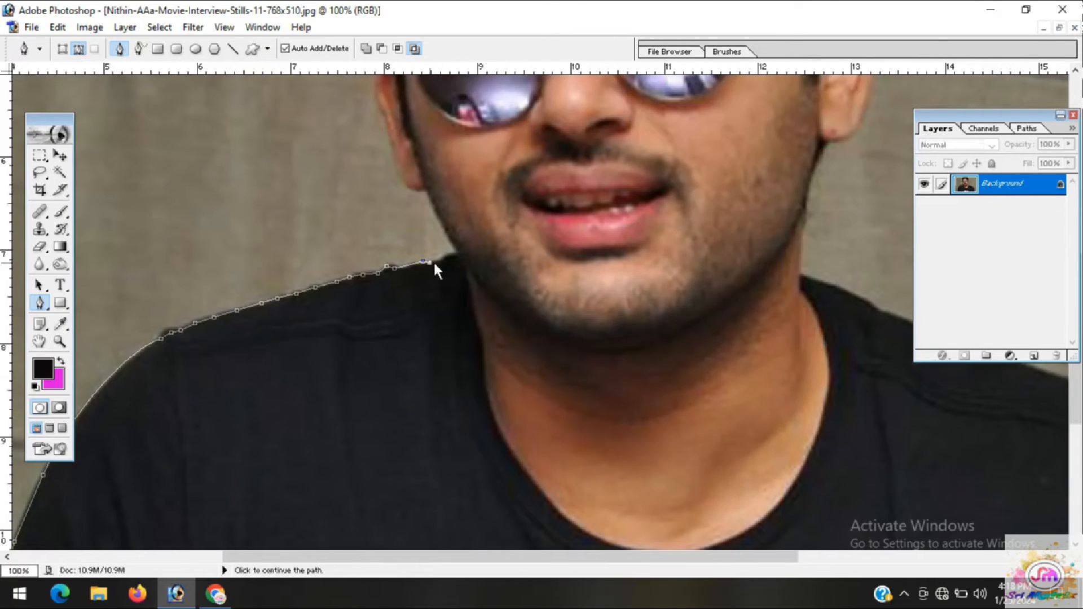
left_click(440, 261)
left_click(446, 253)
left_click(453, 252)
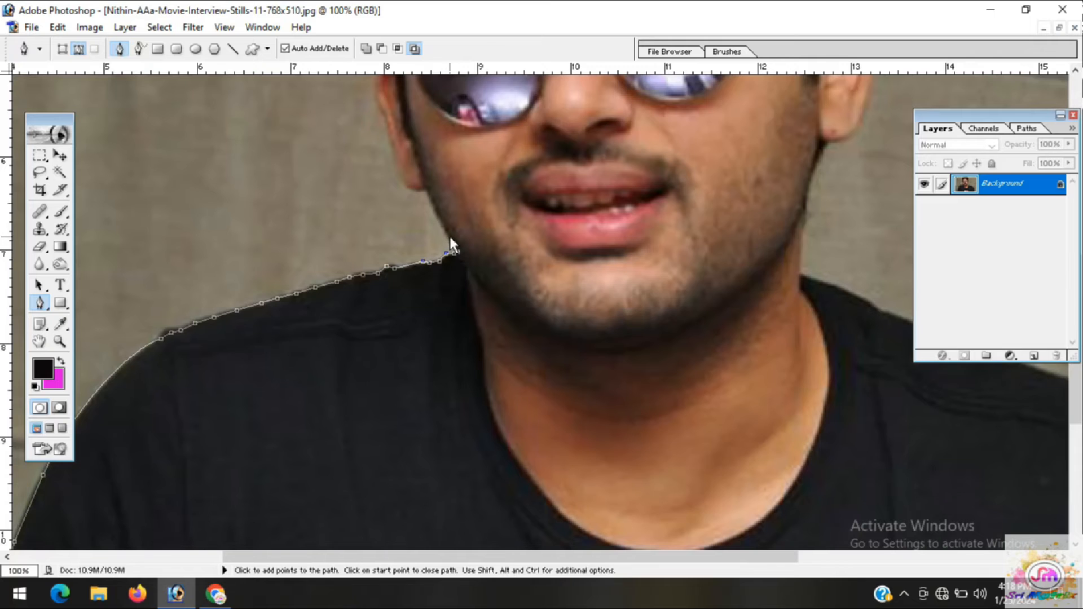
left_click(447, 235)
left_click(424, 186)
Extend the path along the underside of the left earlobe at 200% magnification
key("ctrl+plus")
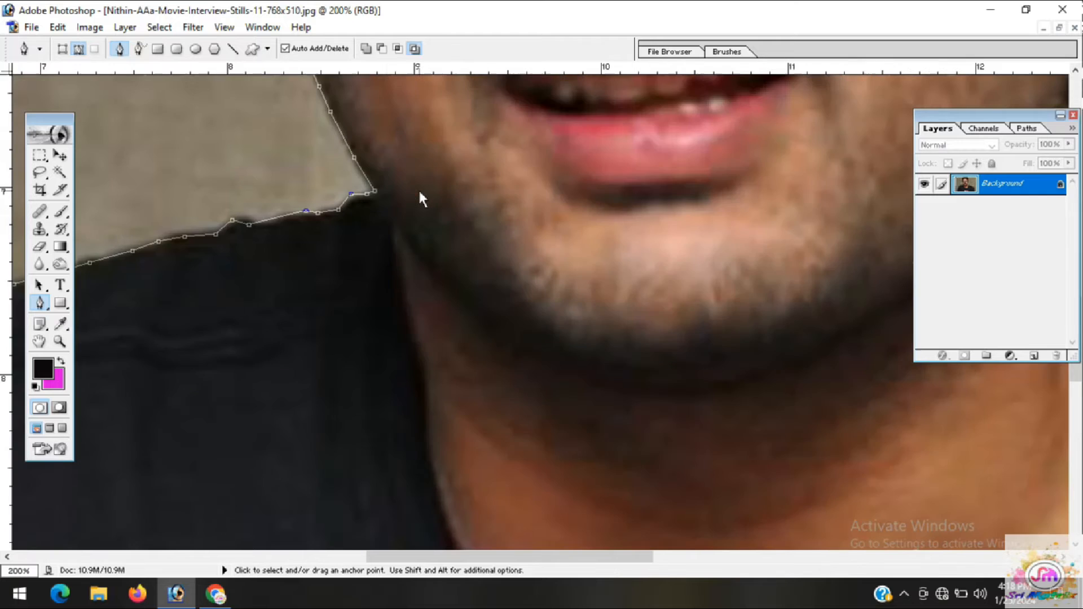
left_click_drag(386, 197, 452, 356)
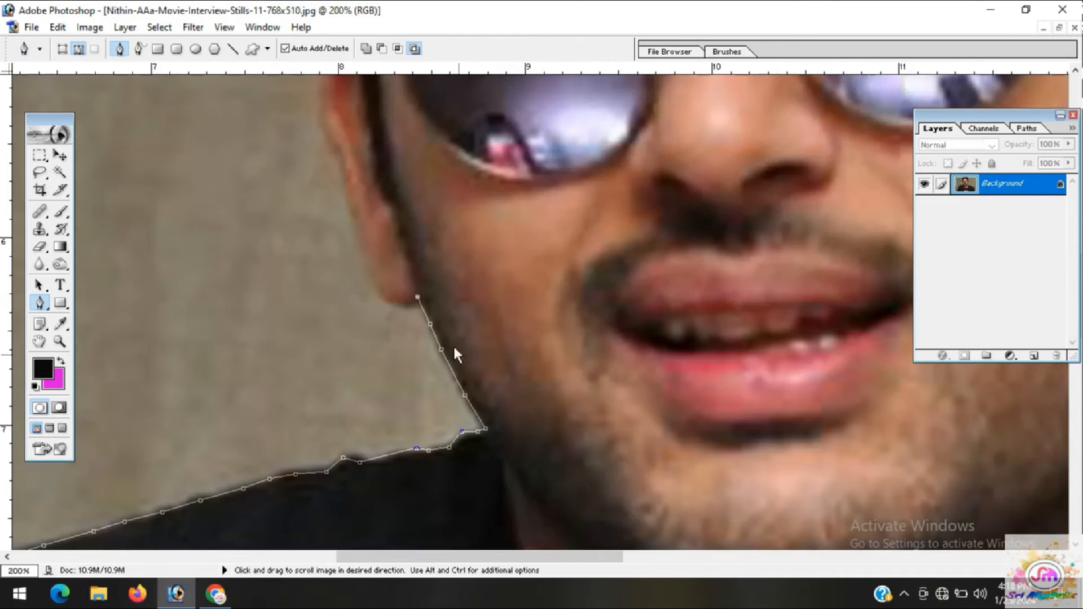
left_click(413, 303)
left_click(403, 303)
left_click(392, 304)
left_click(374, 290)
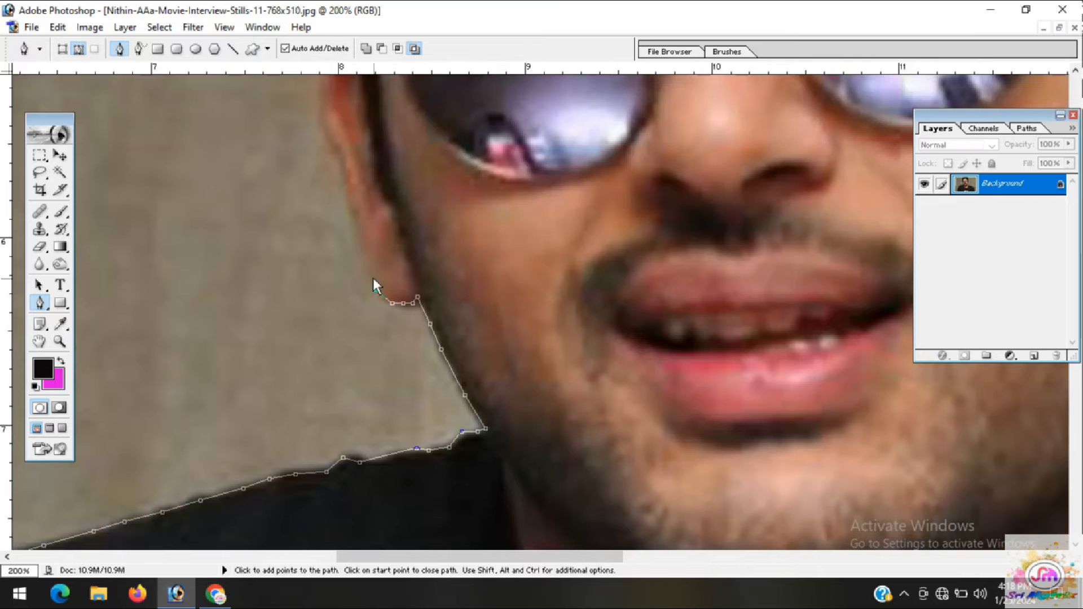
left_click(366, 265)
left_click(363, 255)
key("ctrl+alt+z")
key("ctrl+alt+z")
key("ctrl+alt+z")
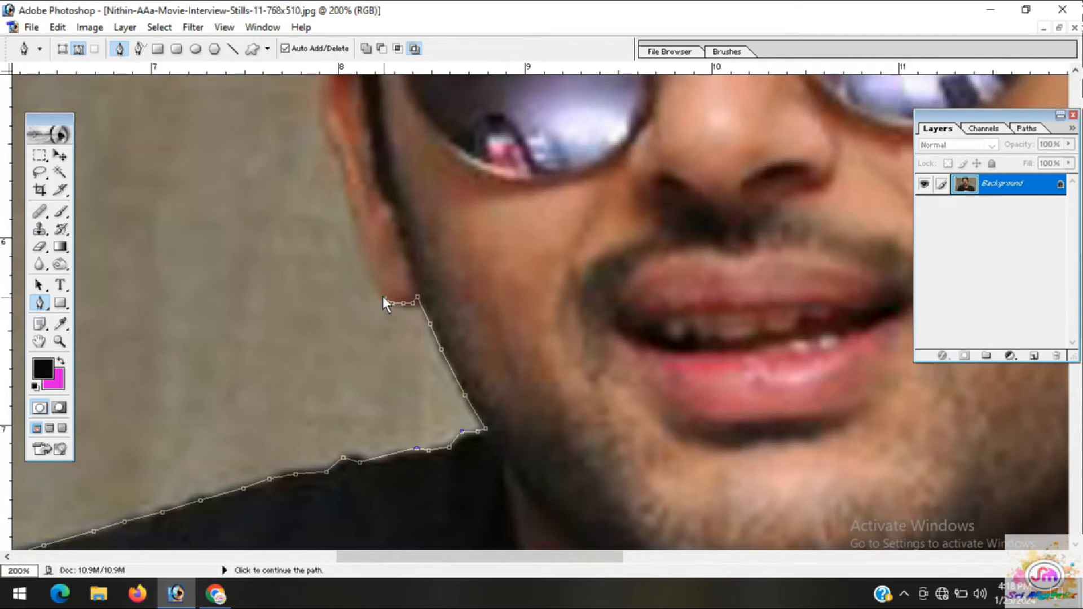
Trace the outer edge of the left ear from the earlobe up to the middle of the ear
left_click(379, 292)
left_click(369, 277)
left_click(362, 259)
left_click(359, 246)
left_click(359, 236)
left_click(354, 218)
left_click(349, 198)
left_click(347, 187)
left_click(348, 175)
left_click(332, 145)
Trace the upper half of the left ear up to where it meets the hair beside the sunglasses
left_click_drag(332, 142, 348, 326)
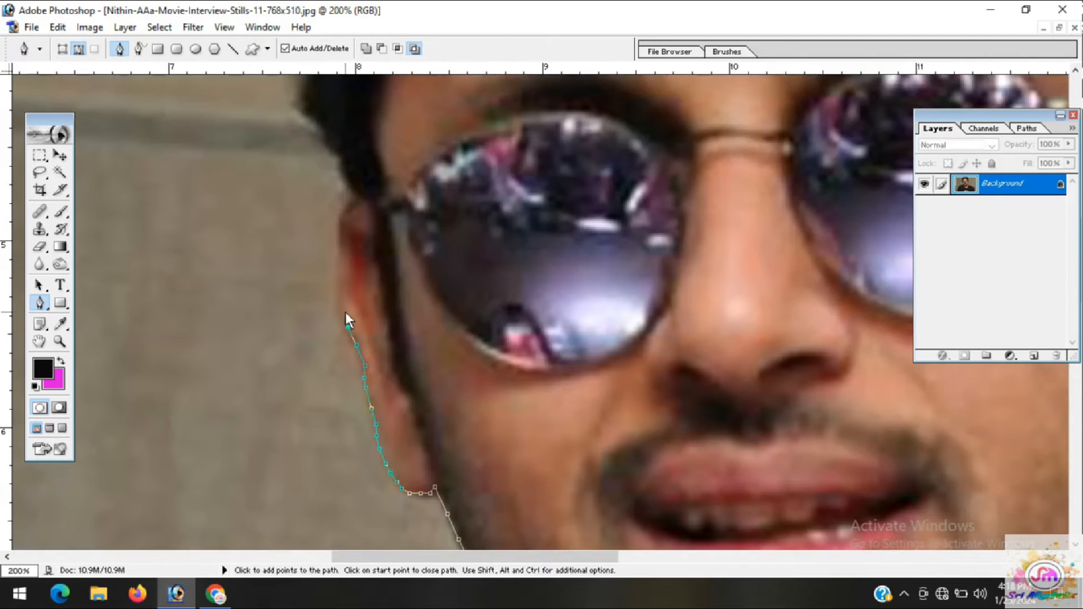
left_click(339, 298)
left_click(338, 278)
left_click(341, 254)
left_click(341, 245)
left_click(340, 225)
left_click(340, 218)
left_click(350, 206)
left_click(354, 197)
Continue the path up the edge of the hair on the left, from above the ear past the temple
left_click_drag(354, 195, 355, 361)
left_click(358, 342)
left_click(356, 330)
left_click(344, 317)
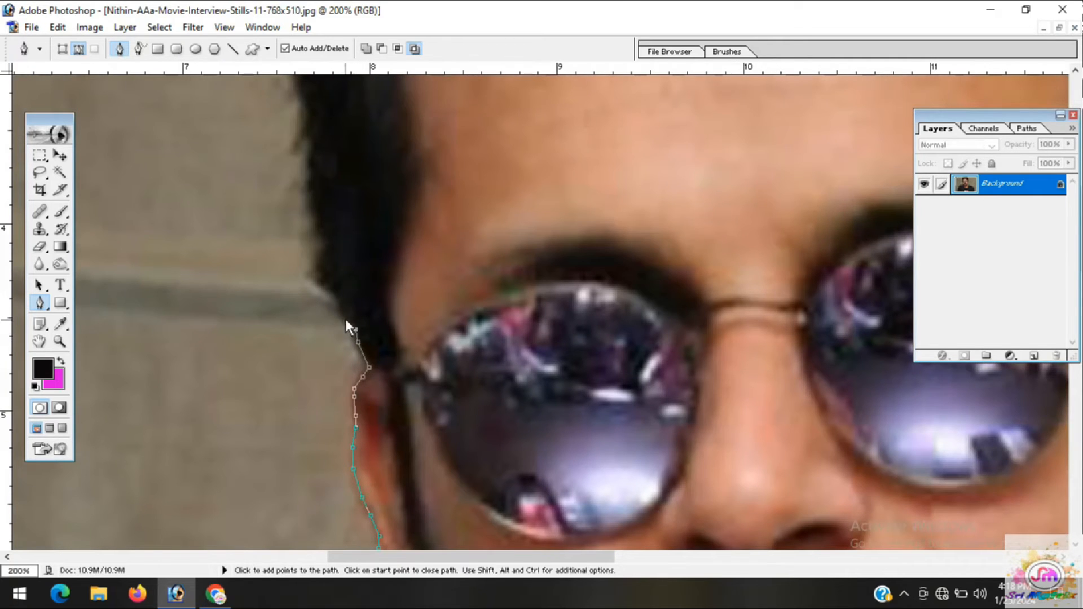
left_click(336, 298)
left_click(325, 284)
left_click(321, 263)
left_click(322, 251)
left_click(323, 237)
left_click(316, 207)
left_click(315, 178)
left_click(310, 148)
Trace the upper left side of the hair just inside its edge, bypassing the loose strands
left_click_drag(312, 124, 346, 379)
left_click(345, 366)
left_click(340, 344)
left_click(333, 324)
left_click(335, 304)
left_click(337, 292)
left_click(333, 278)
left_click(332, 261)
left_click(341, 229)
left_click(349, 197)
left_click(357, 156)
Carry the path around the upper left curve of the hair and onto the top of the head
left_click_drag(354, 115, 363, 296)
left_click(361, 257)
left_click(370, 240)
left_click(386, 228)
left_click(400, 216)
left_click(421, 201)
left_click(435, 186)
left_click(453, 161)
left_click(463, 150)
left_click(469, 148)
left_click(489, 133)
left_click(510, 122)
left_click(532, 111)
left_click(551, 109)
Trace along the top of the hair just inside the ragged strands up to the crown
left_click_drag(578, 205, 285, 353)
left_click(290, 244)
left_click(330, 233)
left_click(356, 222)
left_click(376, 213)
left_click(401, 209)
left_click(417, 206)
left_click(423, 204)
left_click(430, 201)
left_click(452, 194)
left_click(477, 195)
left_click(502, 195)
left_click(531, 189)
left_click(566, 179)
left_click(573, 176)
left_click(579, 177)
left_click(594, 174)
left_click(612, 178)
Continue the Pen path over the crown and down the first part of the hair's upper right slope
left_click_drag(596, 195, 378, 199)
left_click(431, 178)
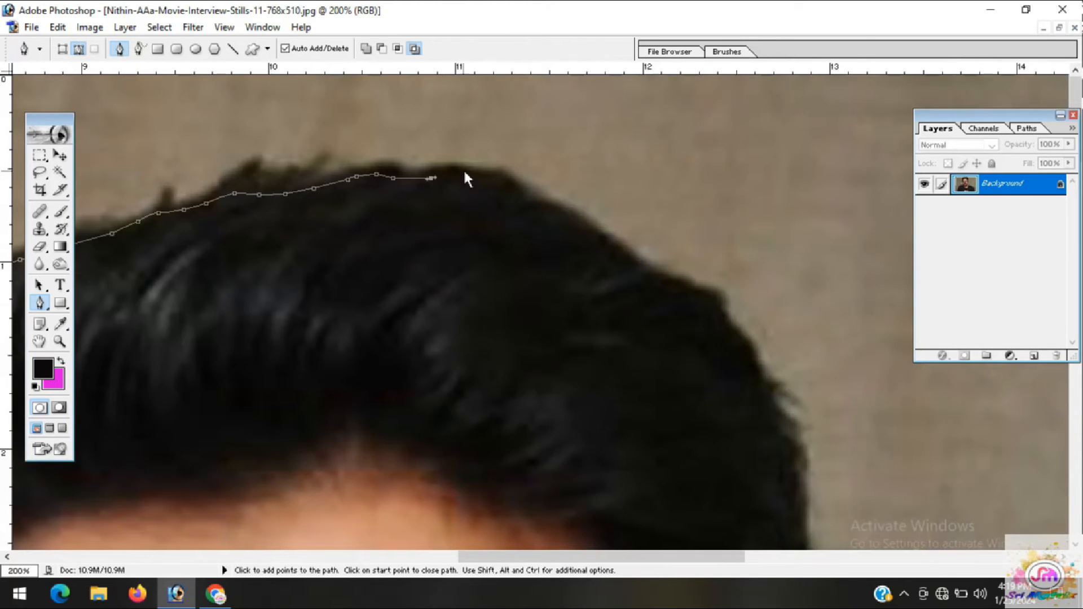
left_click(476, 178)
left_click(505, 191)
left_click(545, 213)
left_click(550, 216)
left_click(575, 228)
left_click(579, 231)
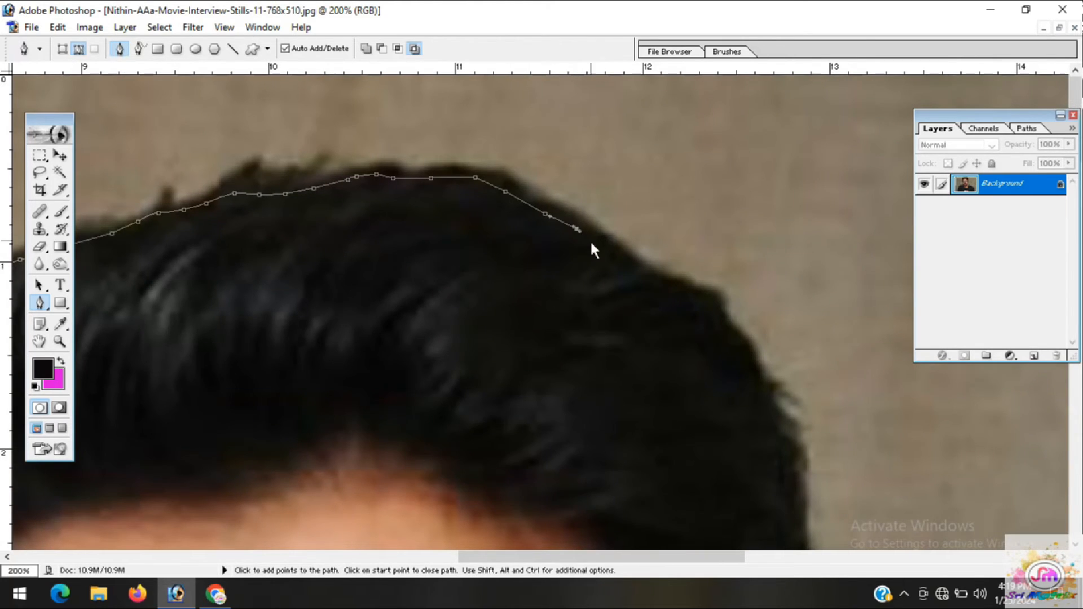
Trace the upper right slope of the hair just inside its edge to where it turns downward
left_click_drag(594, 302, 244, 208)
left_click(248, 150)
left_click(267, 160)
left_click(286, 174)
left_click(308, 182)
left_click(322, 186)
left_click(328, 189)
left_click(334, 193)
left_click(350, 198)
left_click(366, 209)
Carry the path around the right curve of the hair and down its side, bypassing the loose strands
left_click(377, 233)
left_click(392, 253)
left_click(399, 283)
left_click(408, 302)
left_click(421, 340)
left_click(427, 350)
left_click(433, 370)
left_click(436, 405)
left_click(437, 433)
left_click(451, 469)
left_click(456, 483)
left_click(458, 495)
Trace the right side of the hair straight down to the top of the ear
left_click_drag(460, 498, 382, 226)
left_click(385, 226)
left_click(396, 259)
left_click(401, 298)
left_click(413, 342)
left_click(413, 367)
left_click(413, 390)
left_click(412, 397)
left_click(412, 409)
left_click(416, 435)
left_click(418, 478)
left_click_drag(416, 479, 381, 301)
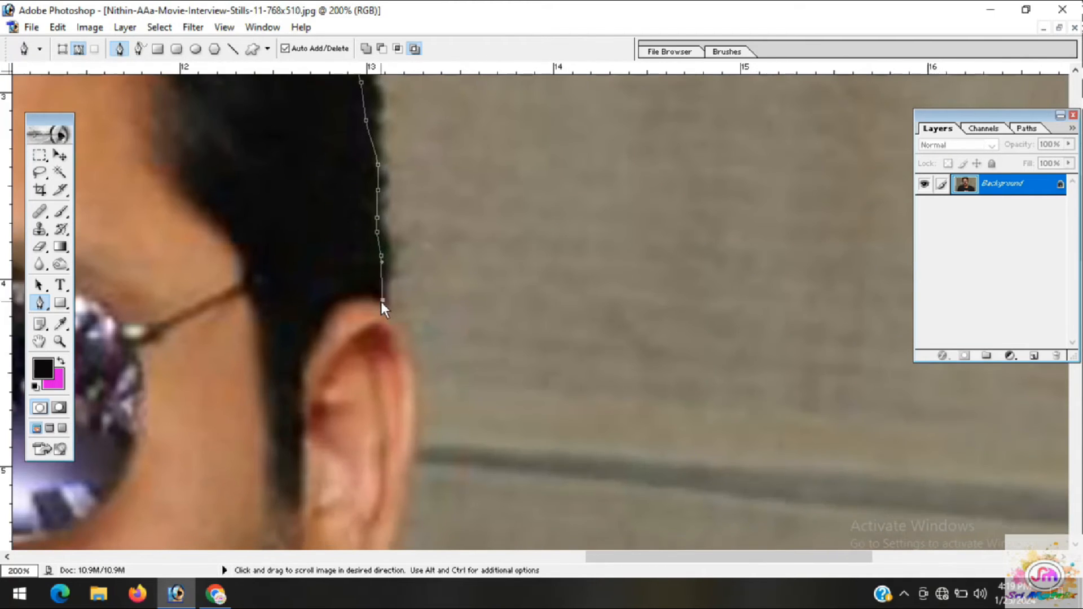
Trace the upper outer edge of the right ear with a curved segment around its widest part
left_click(395, 317)
left_click(406, 333)
left_click_drag(399, 436, 390, 261)
left_click_drag(402, 313, 385, 391)
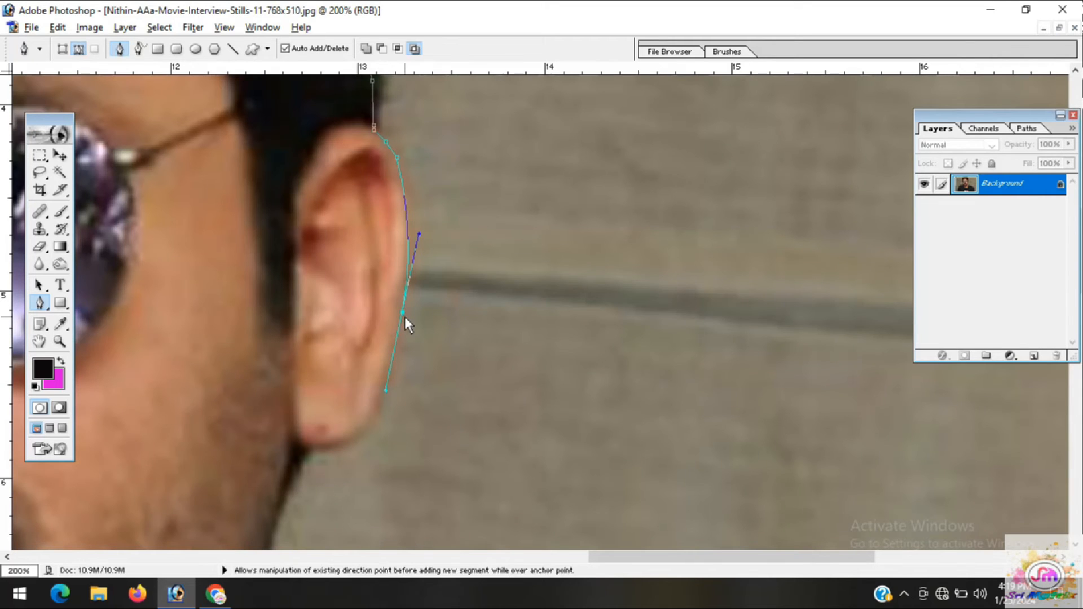
Trace the lower edge of the right ear and curve the path under the earlobe to the jaw
left_click(403, 312)
left_click(396, 341)
left_click(391, 370)
left_click(382, 398)
left_click(376, 417)
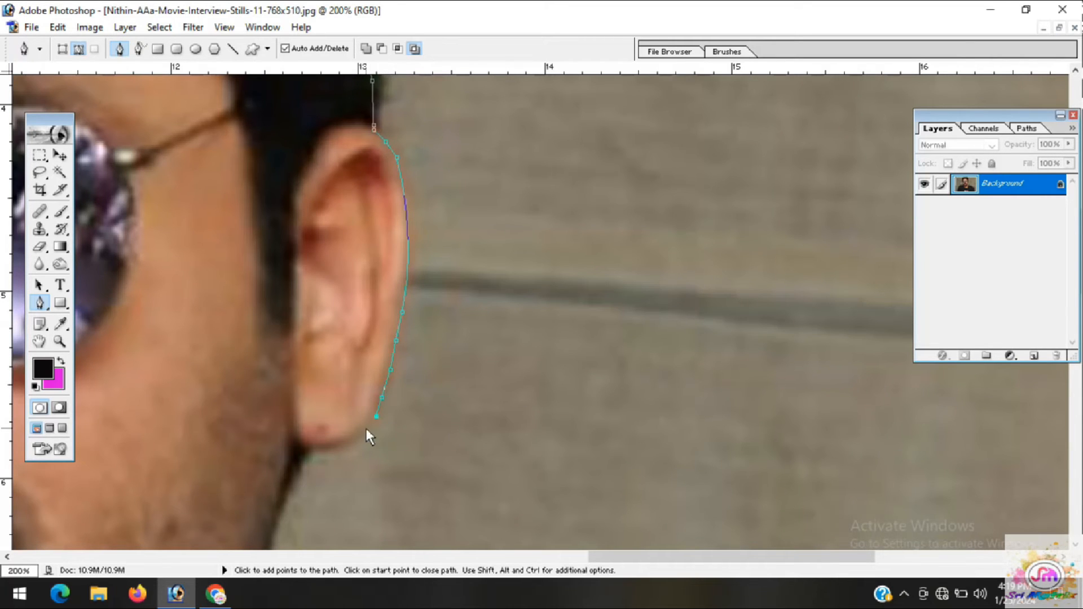
left_click_drag(309, 450, 260, 449)
left_click(309, 451)
Continue the path down the right jawline from below the earlobe to where the neck begins
left_click(302, 462)
left_click(294, 480)
left_click(284, 506)
left_click(277, 525)
left_click_drag(261, 520, 256, 302)
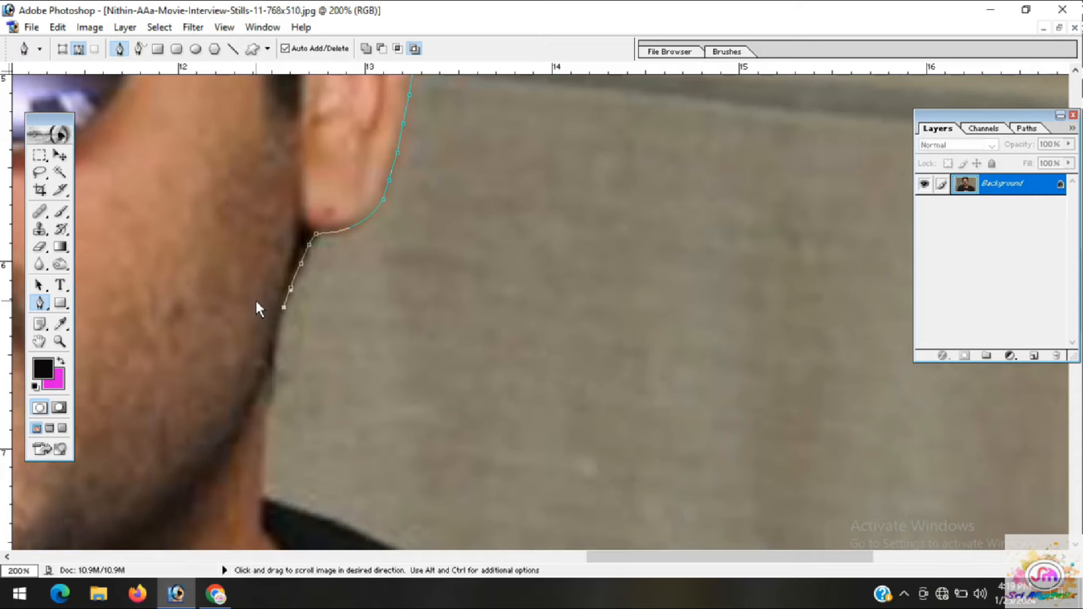
left_click(279, 323)
left_click(278, 343)
left_click(274, 369)
left_click(270, 408)
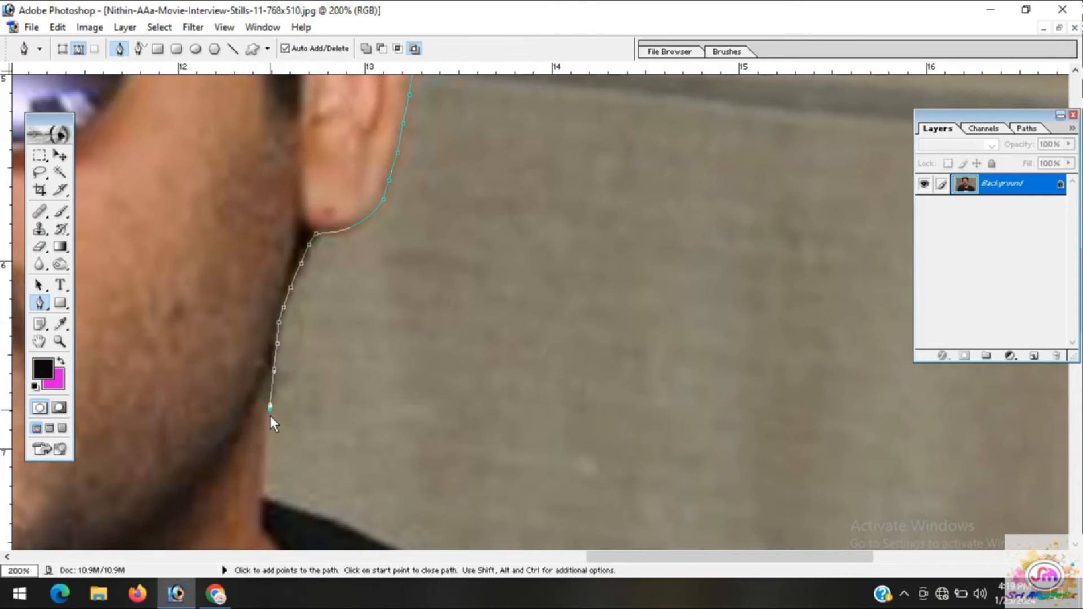
Extend the path down the right side of the neck to the edge of the black shirt
left_click(270, 442)
left_click(266, 476)
left_click(263, 493)
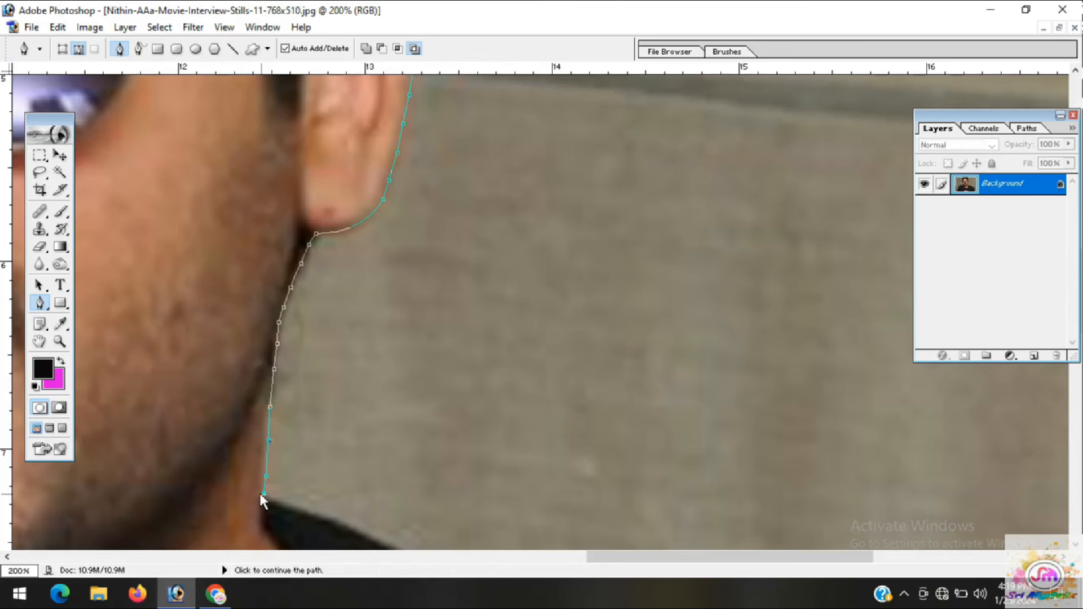
Trace the top edge of the black shirt from the neck onto the right shoulder, past the small dip
left_click_drag(263, 493, 240, 359)
left_click(242, 365)
left_click(257, 371)
left_click(272, 377)
left_click(302, 388)
left_click(327, 398)
left_click_drag(357, 413, 362, 415)
left_click(378, 426)
left_click(392, 439)
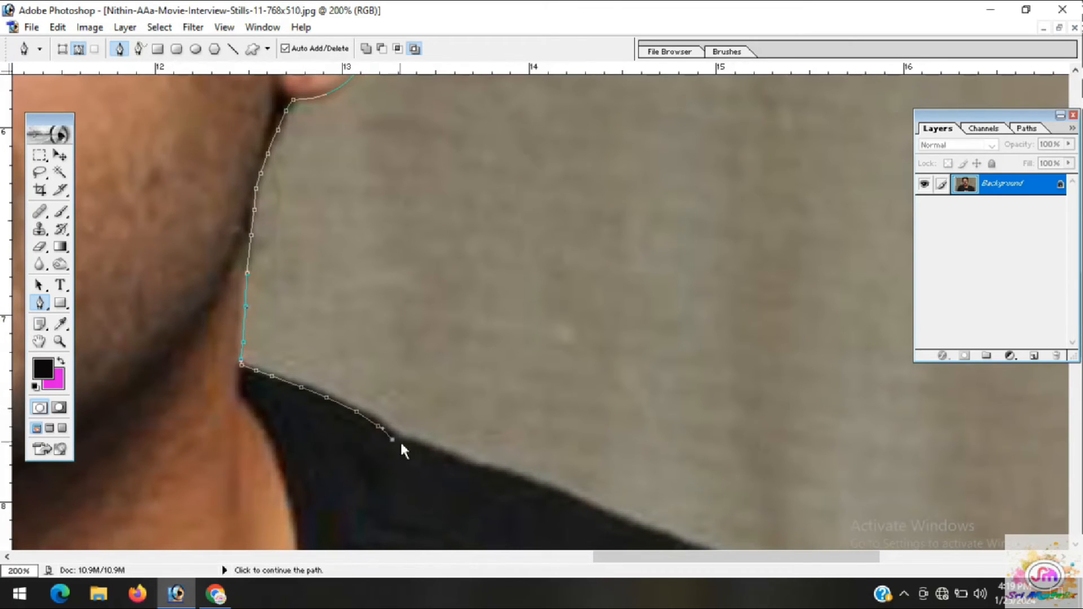
left_click(417, 448)
Continue the path along the inner part of the right shoulder, just inside the shirt's edge
left_click_drag(404, 448, 137, 304)
left_click(157, 310)
left_click(182, 317)
left_click(202, 327)
left_click(228, 332)
left_click(248, 339)
left_click(269, 349)
left_click(288, 356)
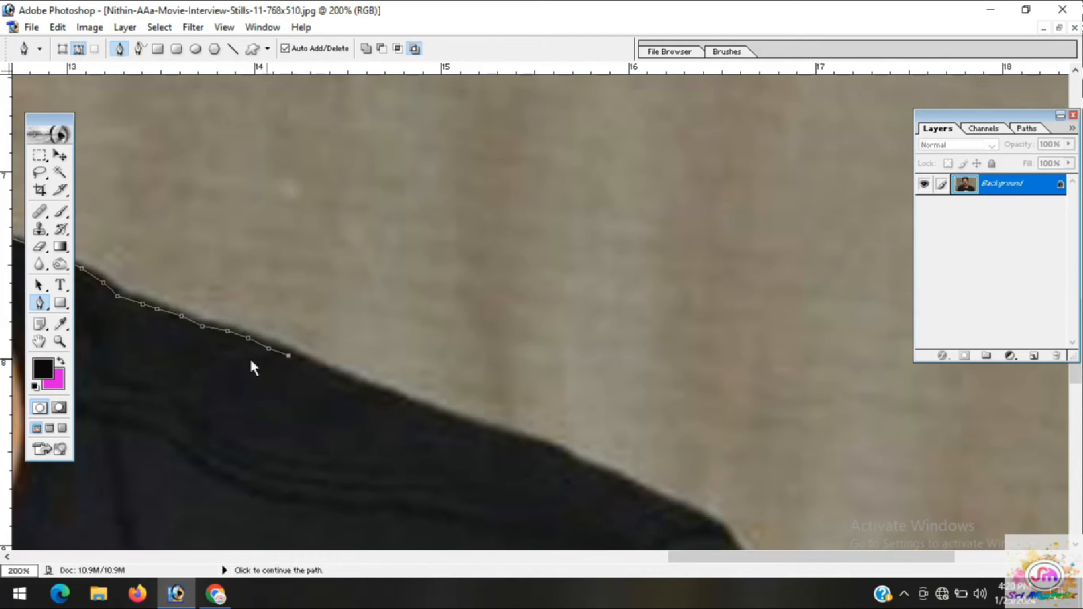
Trace the middle stretch of the right shoulder line up to the slight bend in the shirt
left_click_drag(280, 457, 199, 419)
left_click(230, 326)
left_click(258, 337)
left_click(280, 347)
left_click(302, 356)
left_click(332, 367)
left_click(363, 377)
left_click(398, 388)
left_click(427, 398)
left_click(459, 407)
left_click(470, 409)
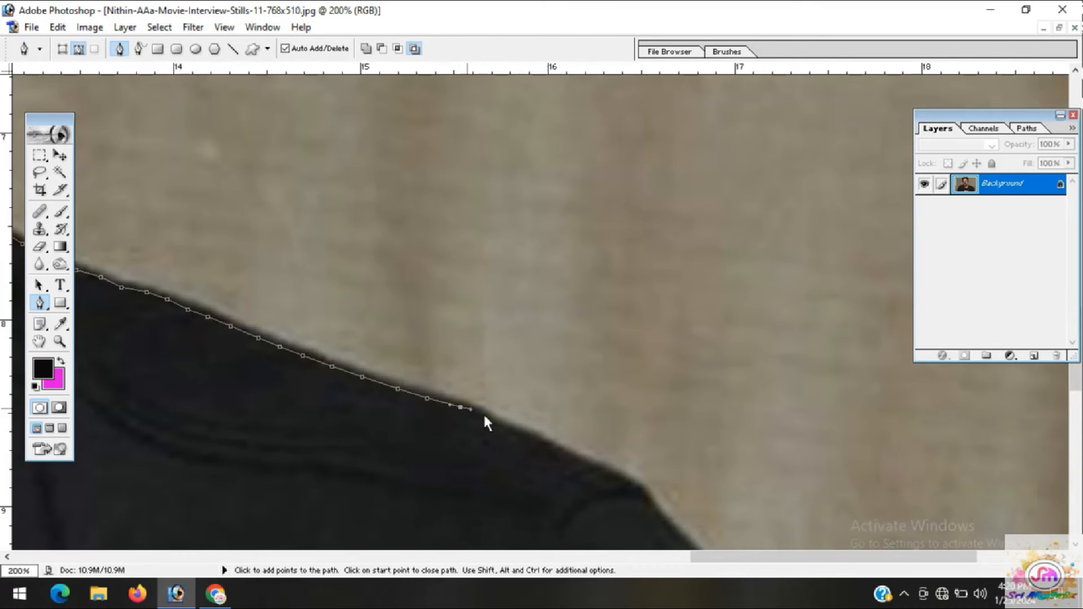
Carry the path along the outer part of the right shoulder to just before its corner
left_click(491, 421)
left_click(518, 434)
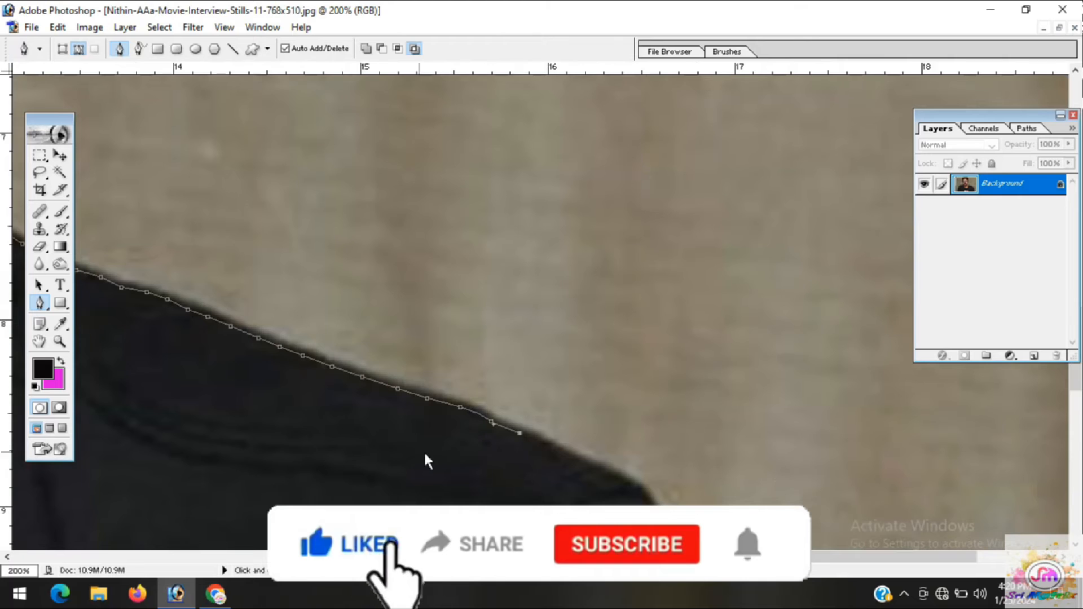
left_click_drag(426, 459, 138, 208)
left_click(258, 193)
left_click(276, 202)
left_click(282, 206)
left_click(314, 220)
left_click(336, 227)
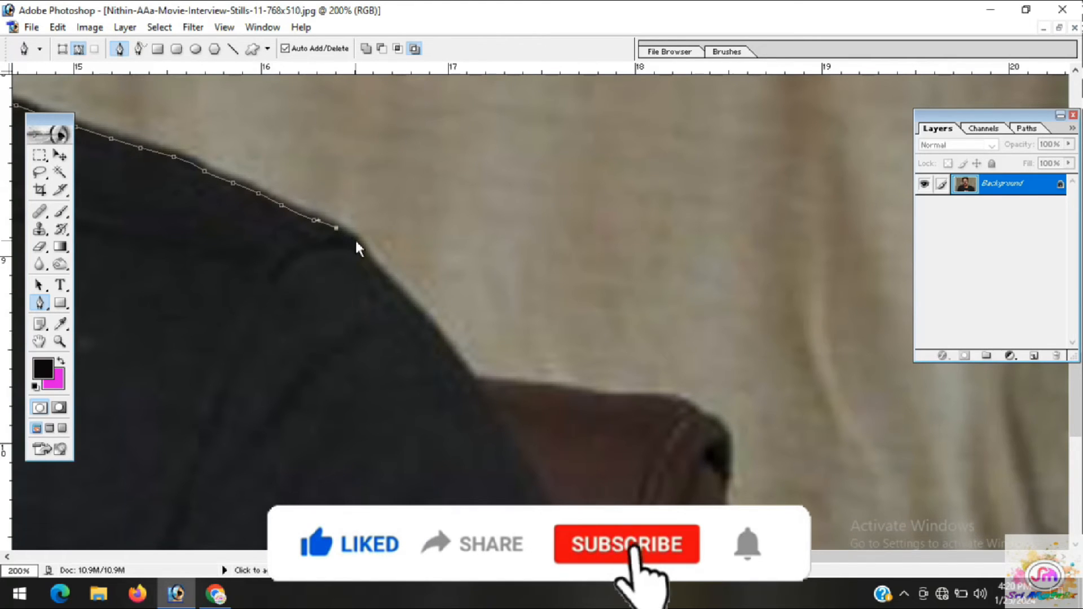
Turn the path around the right shoulder corner and trace down the sleeve to the brown chair
left_click(356, 241)
left_click(371, 259)
left_click(389, 280)
left_click(410, 307)
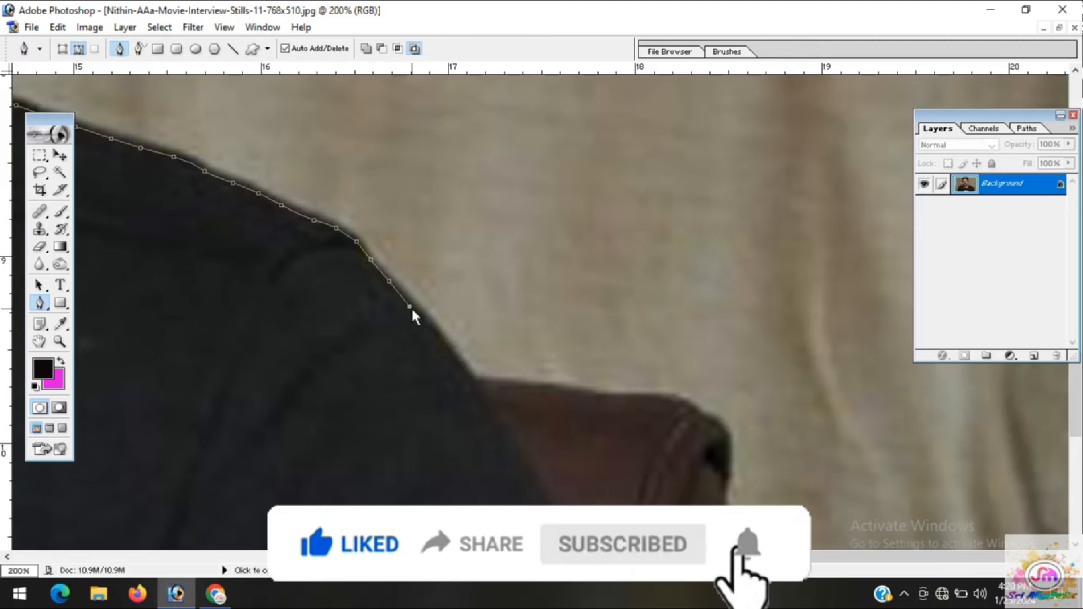
scroll(387, 346, "down", 1)
left_click(431, 299)
left_click(446, 318)
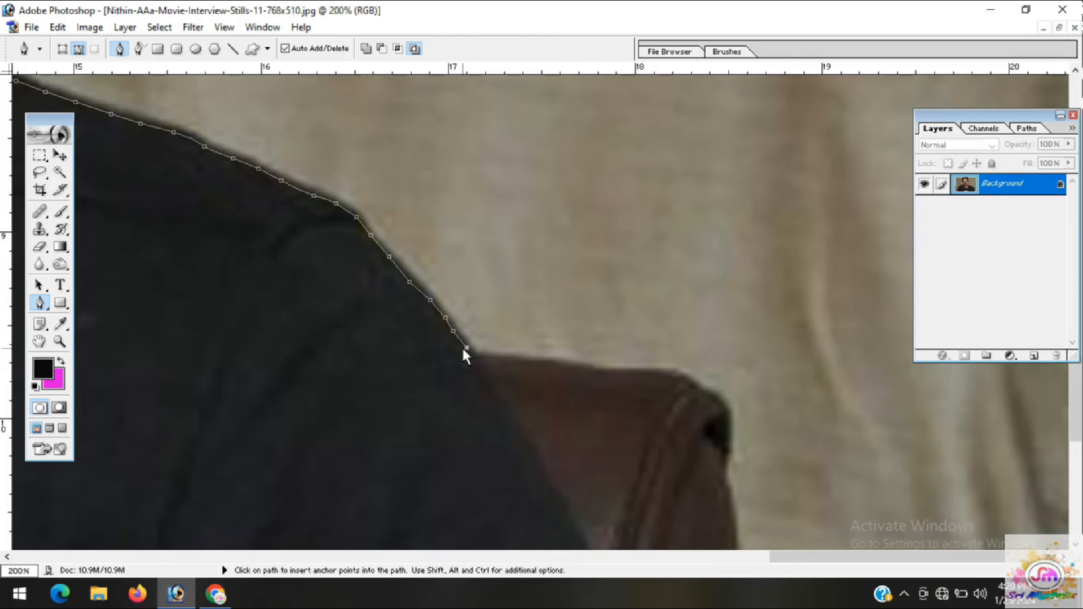
Continue the path from the sleeve along the top edge of the brown chair back to where it starts to round off
left_click(471, 353)
left_click(478, 356)
left_click(500, 359)
left_click(522, 361)
left_click(546, 364)
left_click(580, 368)
left_click(605, 373)
left_click(650, 371)
left_click(668, 371)
Trace the path around the rounded upper corner of the chair back to just below the dark spot
left_click(684, 377)
left_click(697, 387)
left_click(704, 392)
left_click(718, 397)
left_click(727, 408)
left_click(730, 421)
left_click(729, 444)
left_click(729, 448)
left_click(727, 465)
Carry the path down the upper part of the chair's outer side edge
left_click_drag(698, 504, 596, 303)
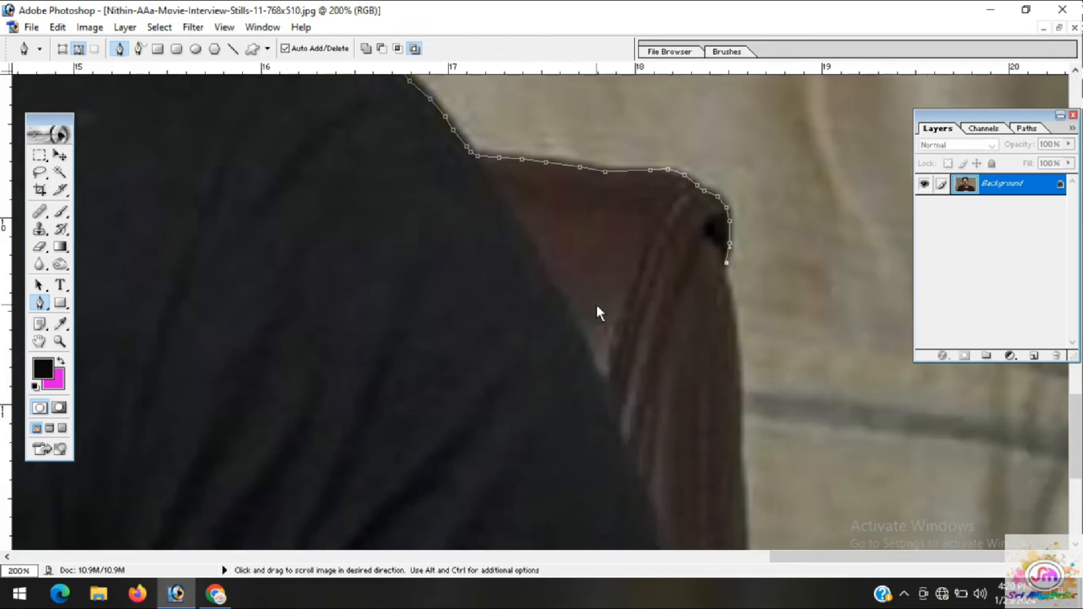
left_click(737, 338)
left_click(742, 372)
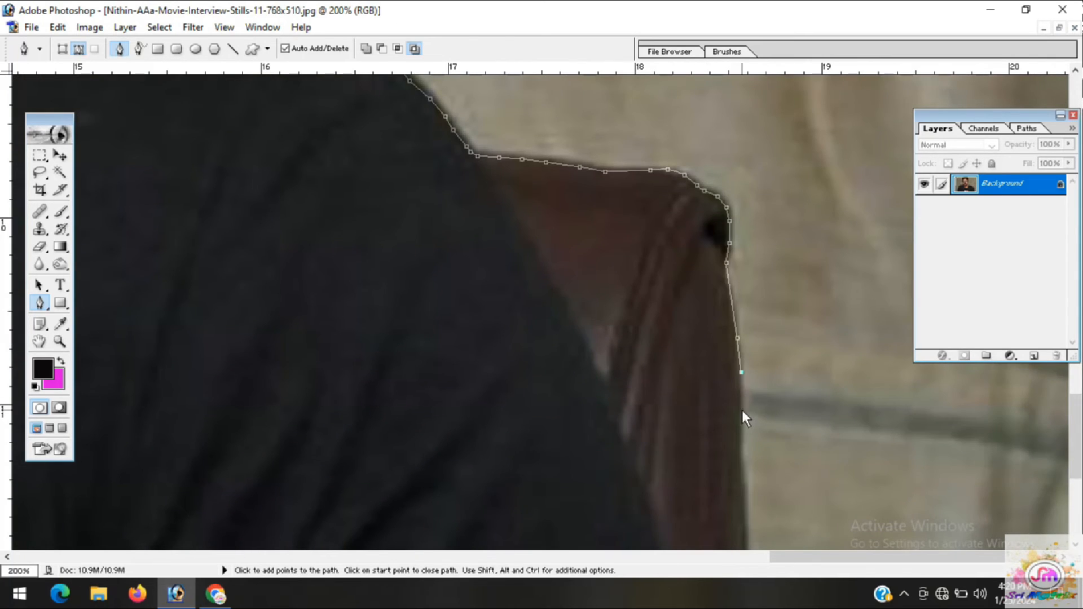
left_click(743, 483)
left_click(745, 535)
Trace the lower part of the chair's outer side edge down towards the bottom of the photo
left_click_drag(700, 533, 699, 311)
left_click(742, 386)
left_click(742, 442)
left_click(744, 495)
left_click(743, 527)
left_click_drag(733, 534, 716, 299)
left_click(745, 471)
Run the path along just below the photo's bottom edge and close it at its starting point by the left arm
key("ctrl+minus")
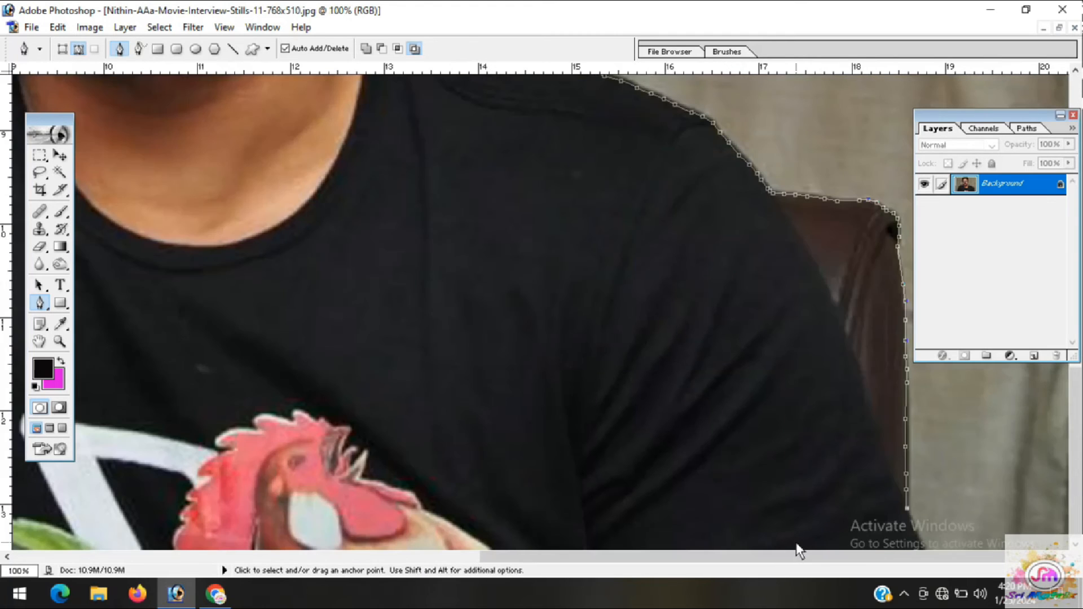
key("ctrl+minus")
key("ctrl+minus")
key("ctrl+minus")
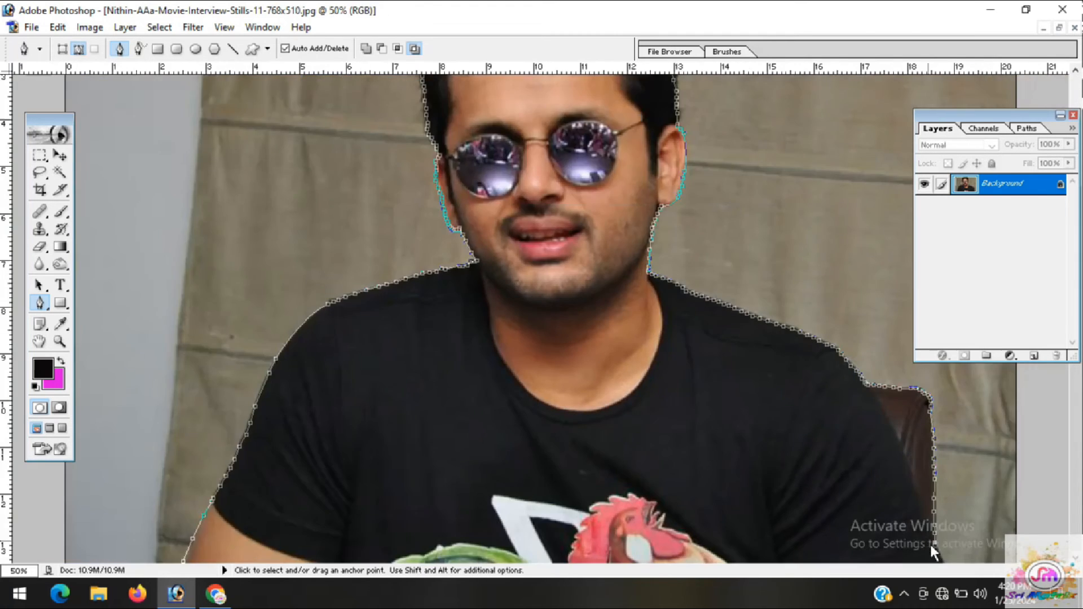
left_click(816, 531)
left_click(418, 546)
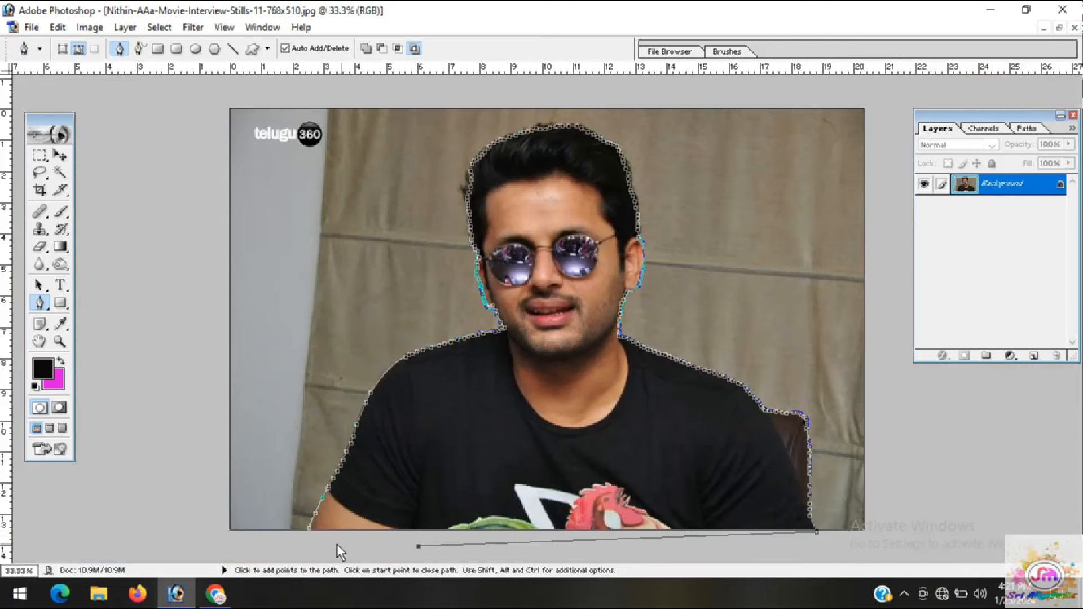
left_click(310, 531)
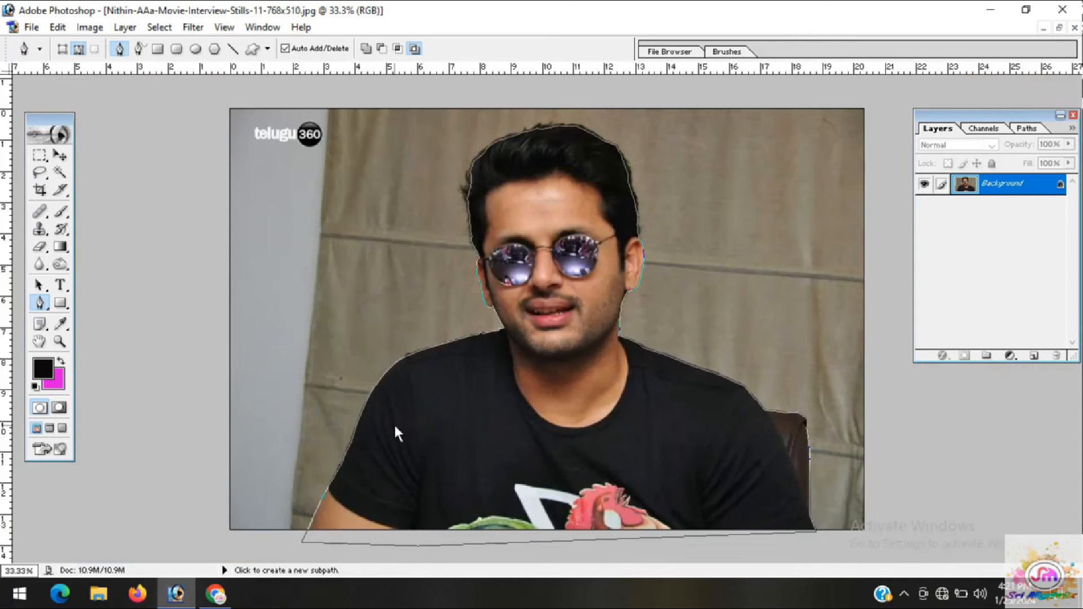
Convert the closed path into a new anti-aliased selection
right_click(450, 433)
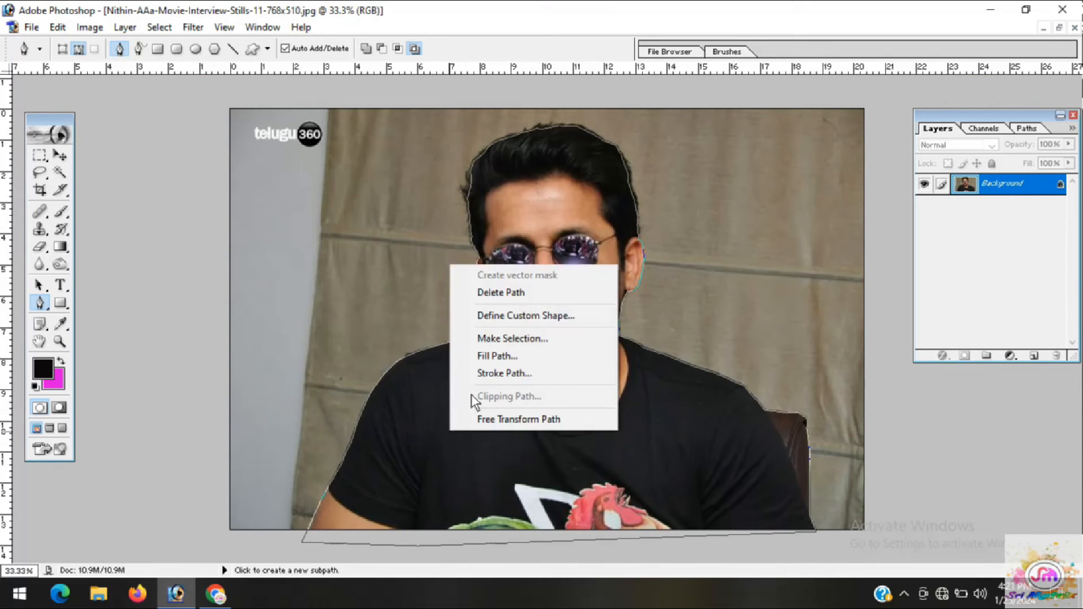
left_click(124, 350)
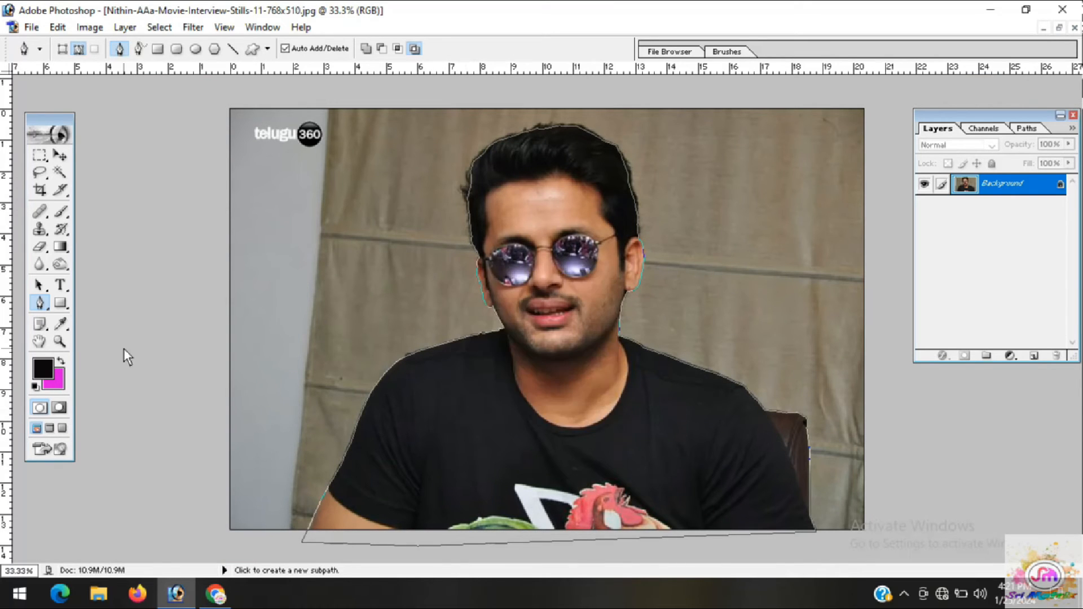
right_click(479, 428)
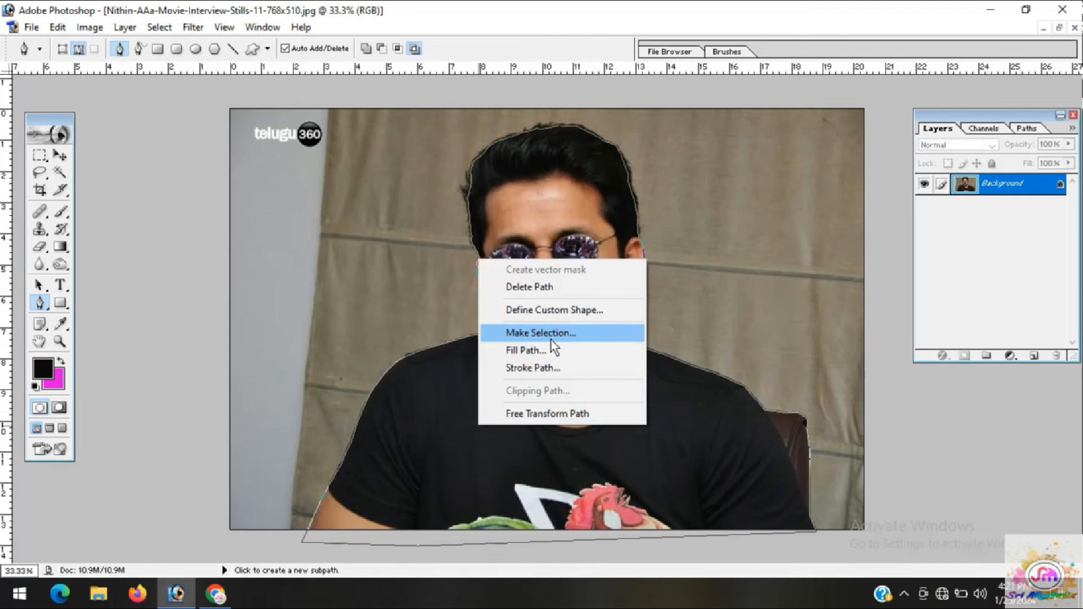
left_click(537, 336)
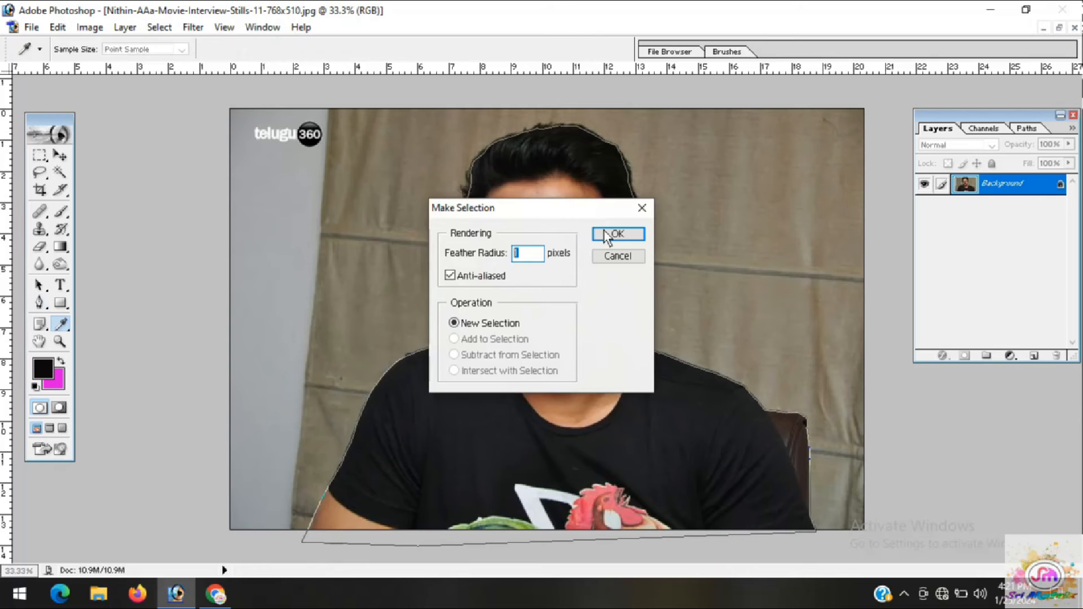
left_click(619, 234)
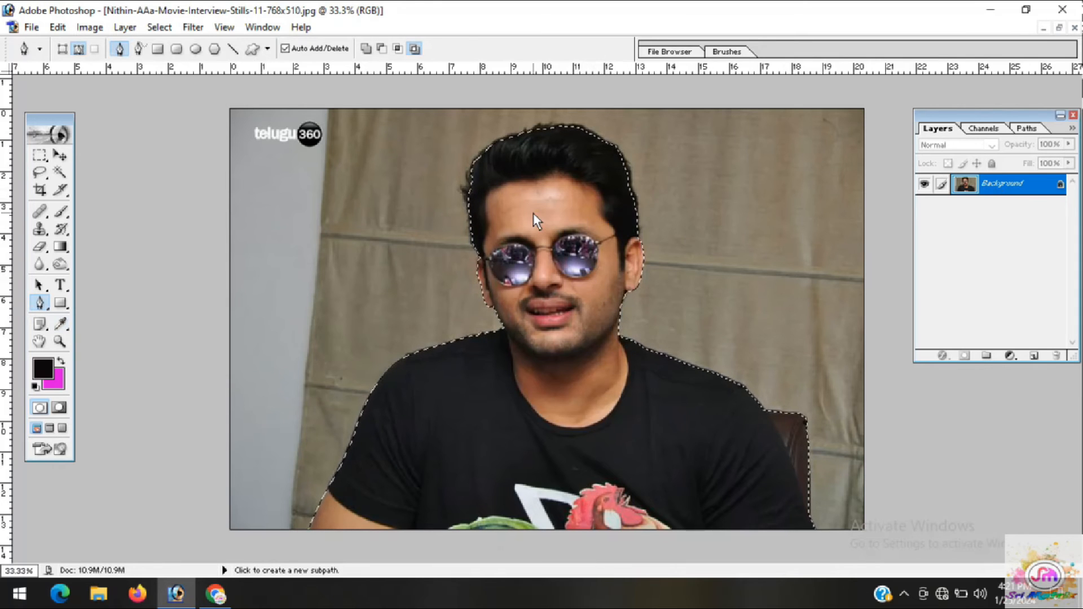
Copy the selected man and chair onto a new layer with Layer via Copy
left_click(158, 27)
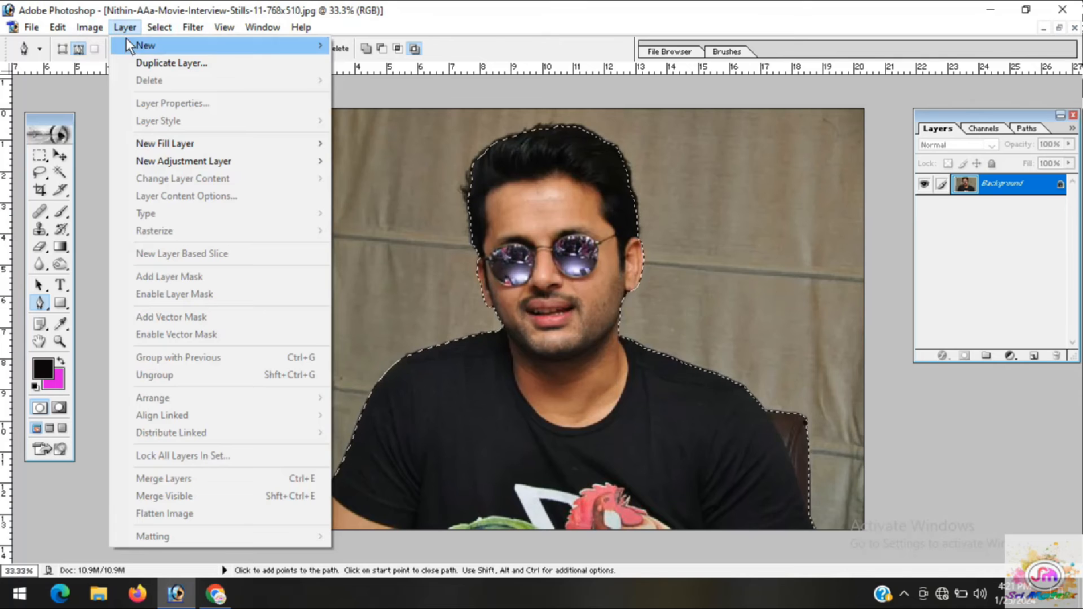
mouse_move(271, 43)
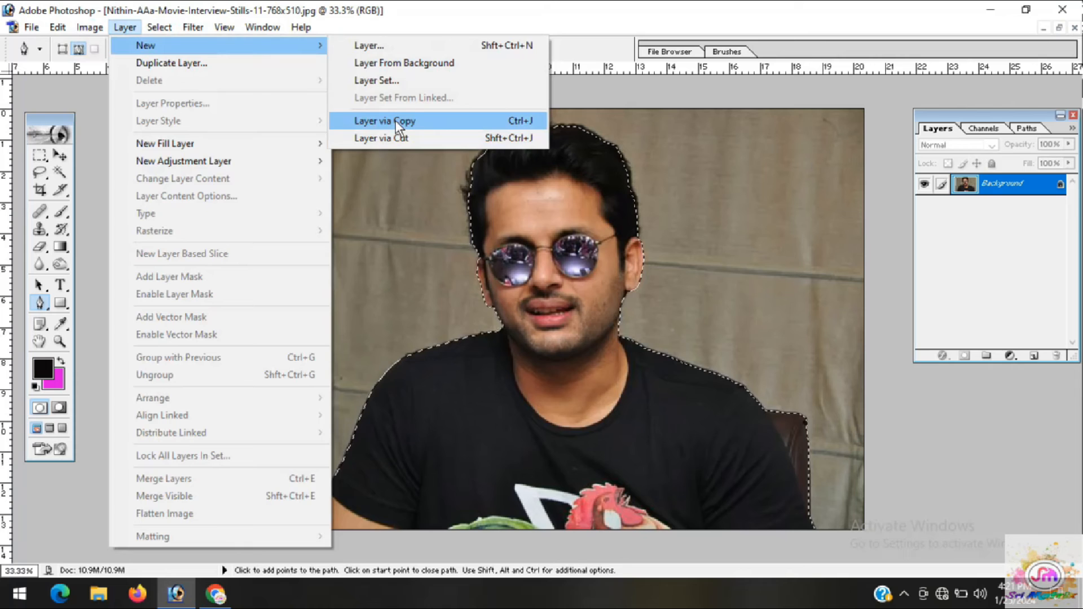
mouse_move(223, 50)
left_click(768, 261)
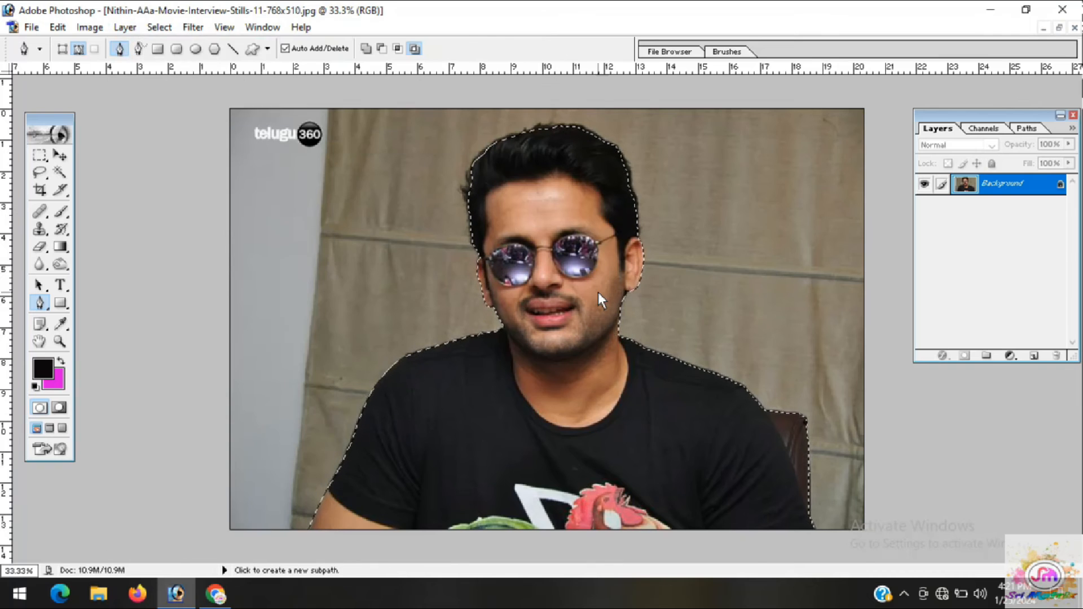
key("ctrl+j")
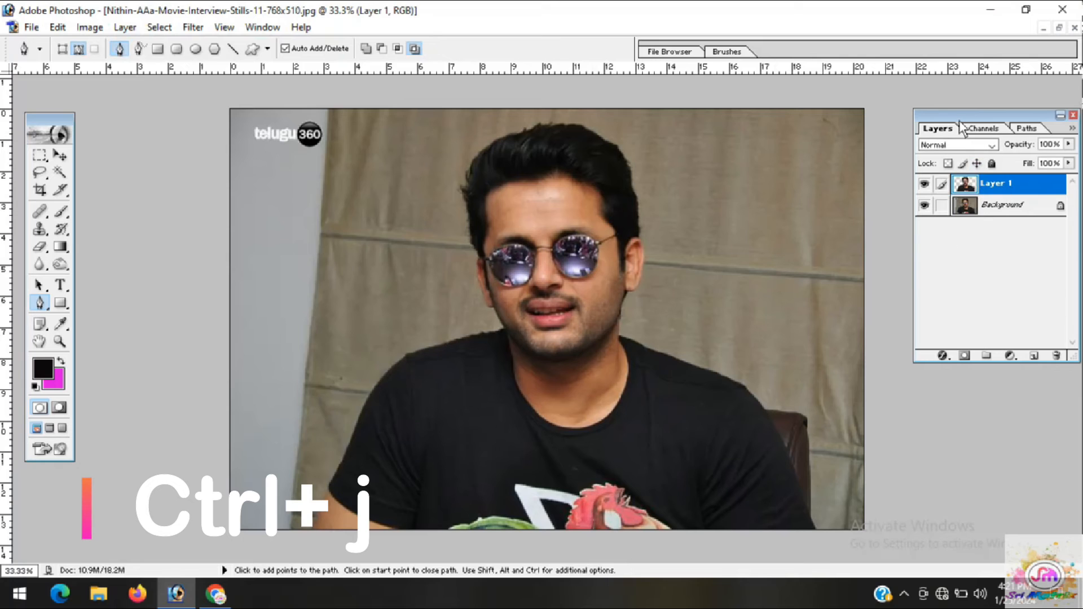
Hide and redisplay the Layers palette, then select Background and return to Layer 1
left_click(263, 27)
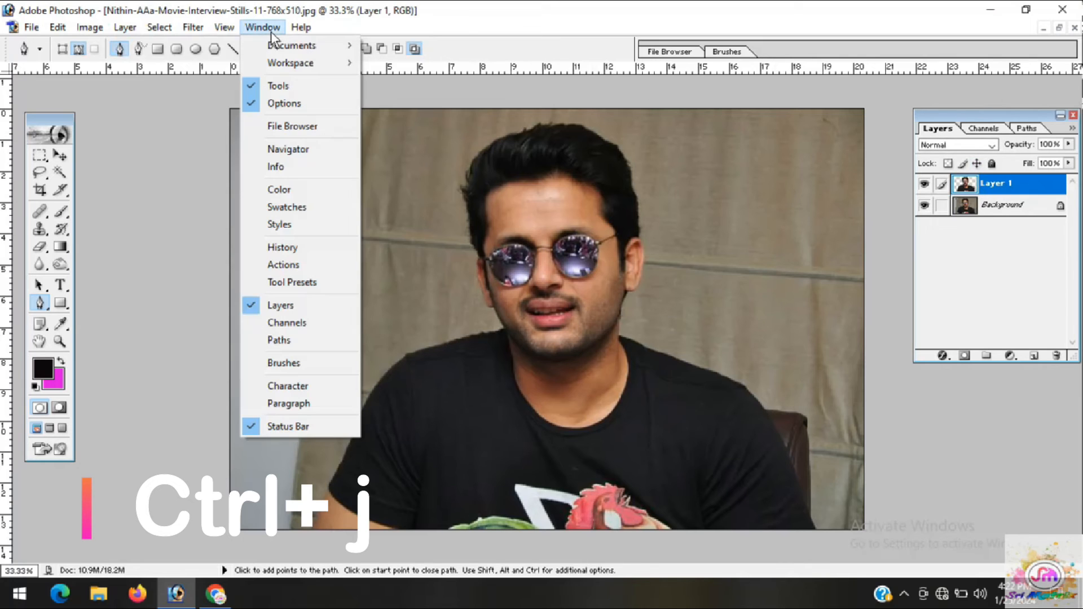
left_click(266, 309)
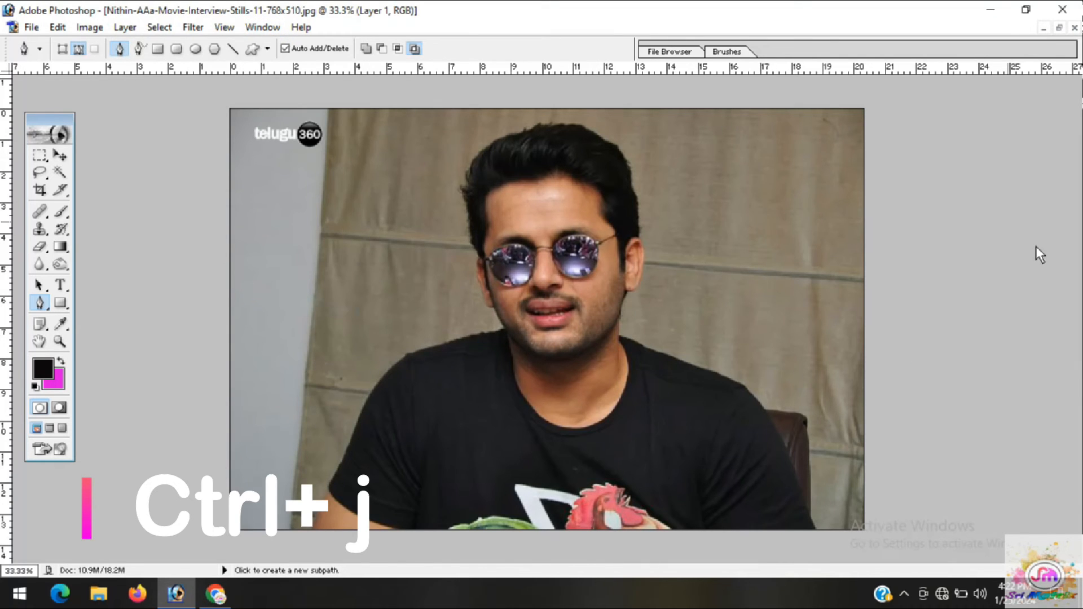
left_click(261, 27)
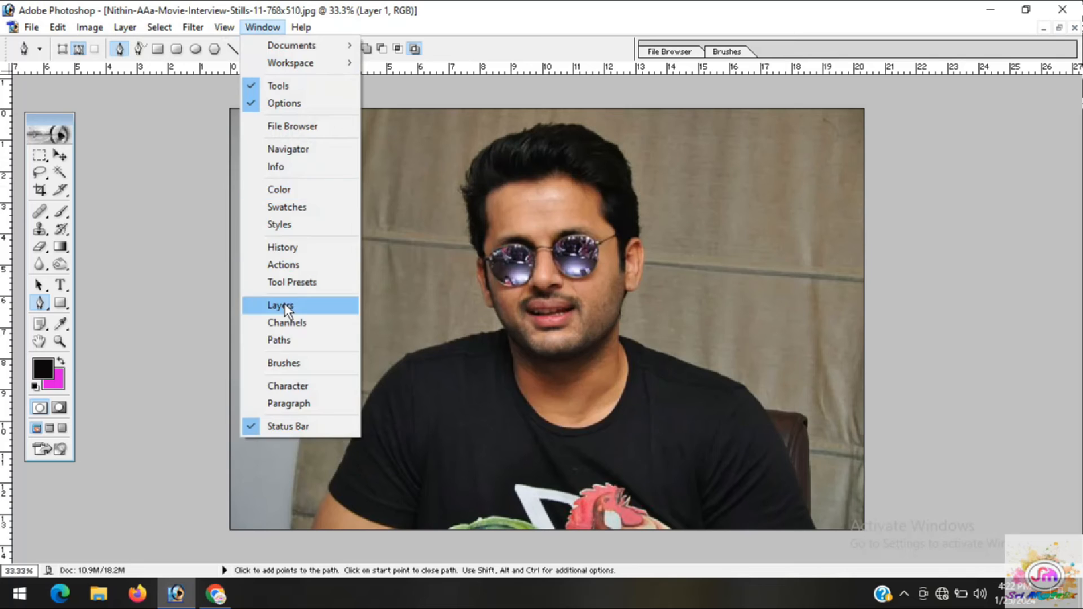
left_click(270, 308)
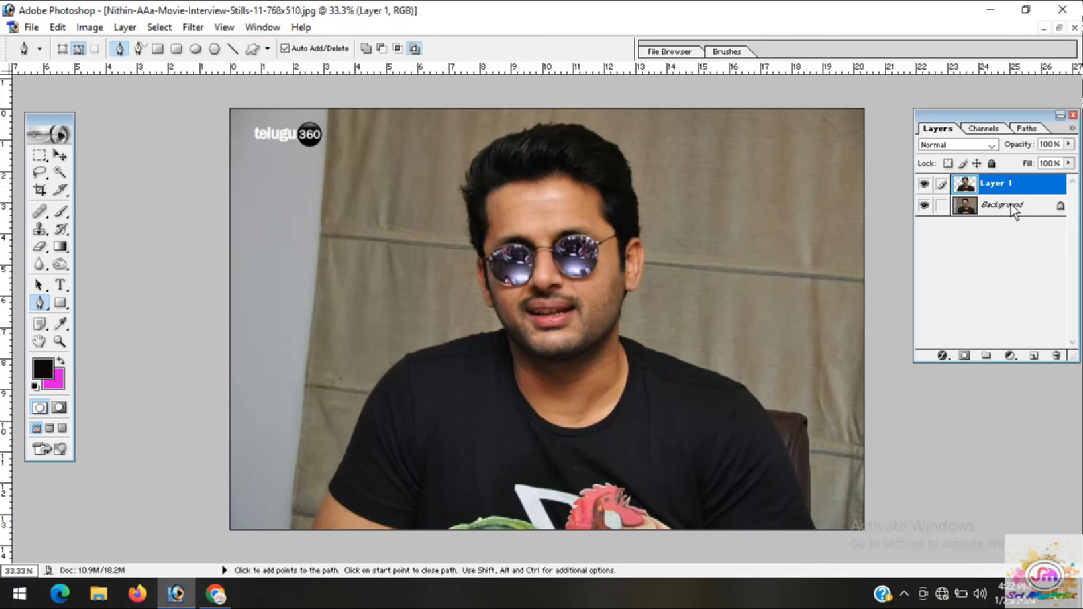
left_click(994, 208)
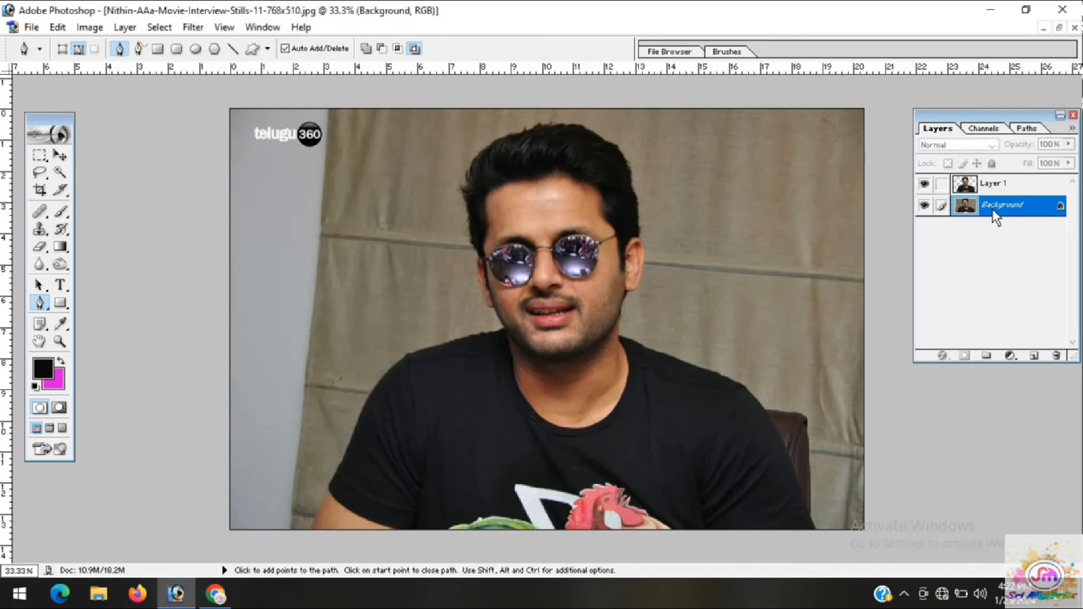
left_click(995, 185)
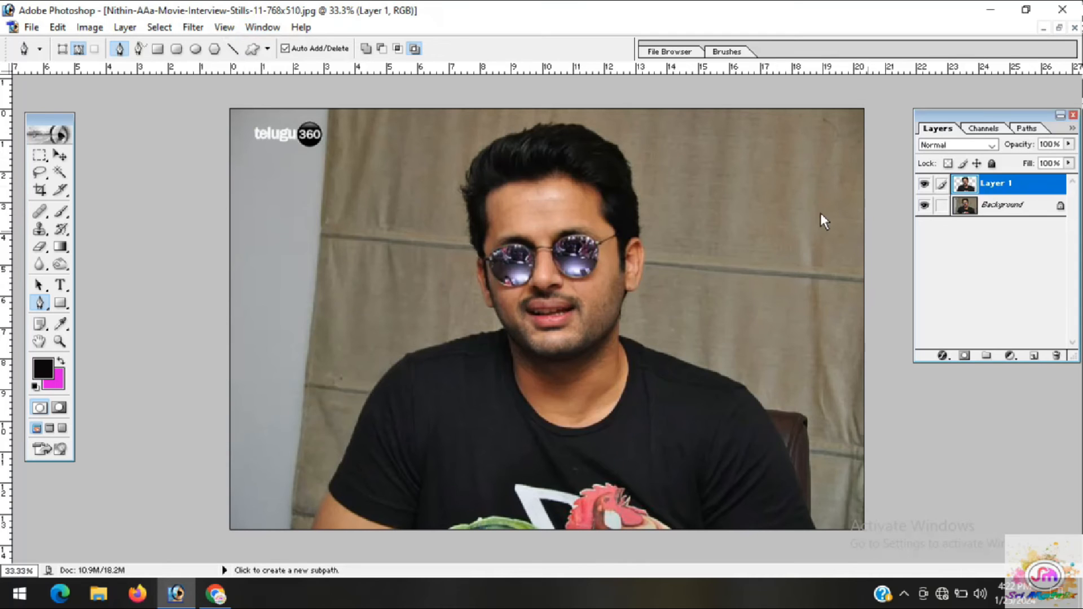
Open the Radha Krishna painting 360_F_515638234_Leo0UBEay0ozXWnObkkxLRNJXM9xhdWG.jpg from the Downloads folder
left_click(32, 27)
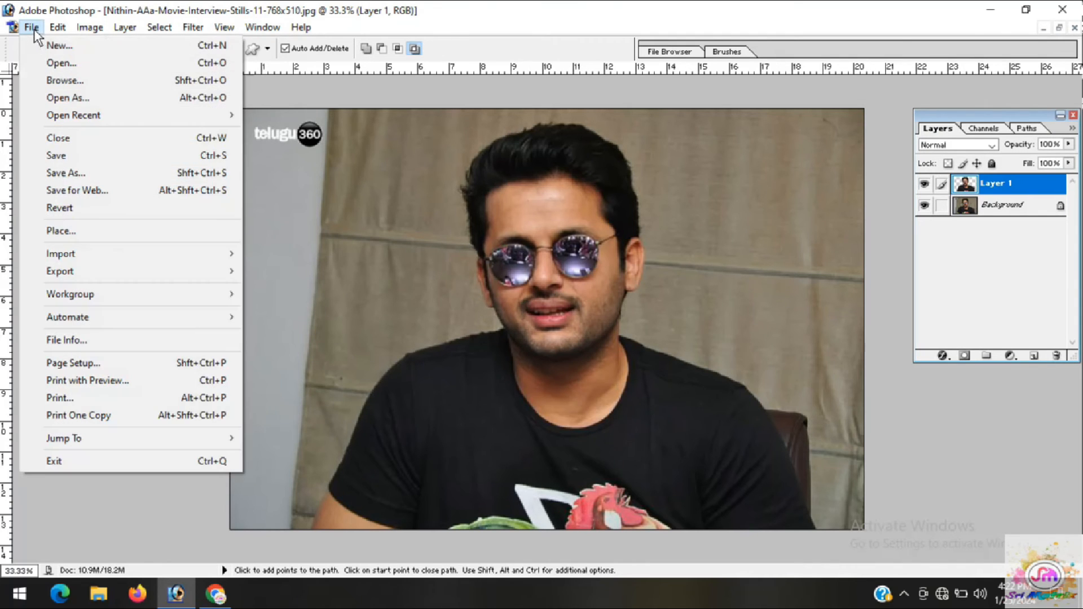
left_click(57, 69)
left_click_drag(527, 161, 524, 356)
left_click(216, 261)
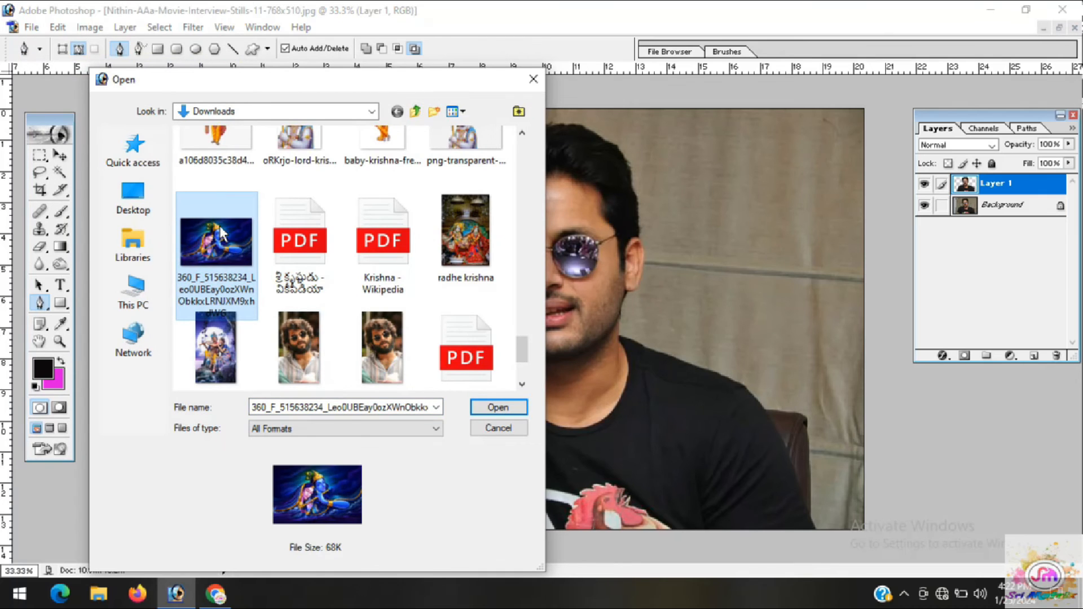
left_click(498, 410)
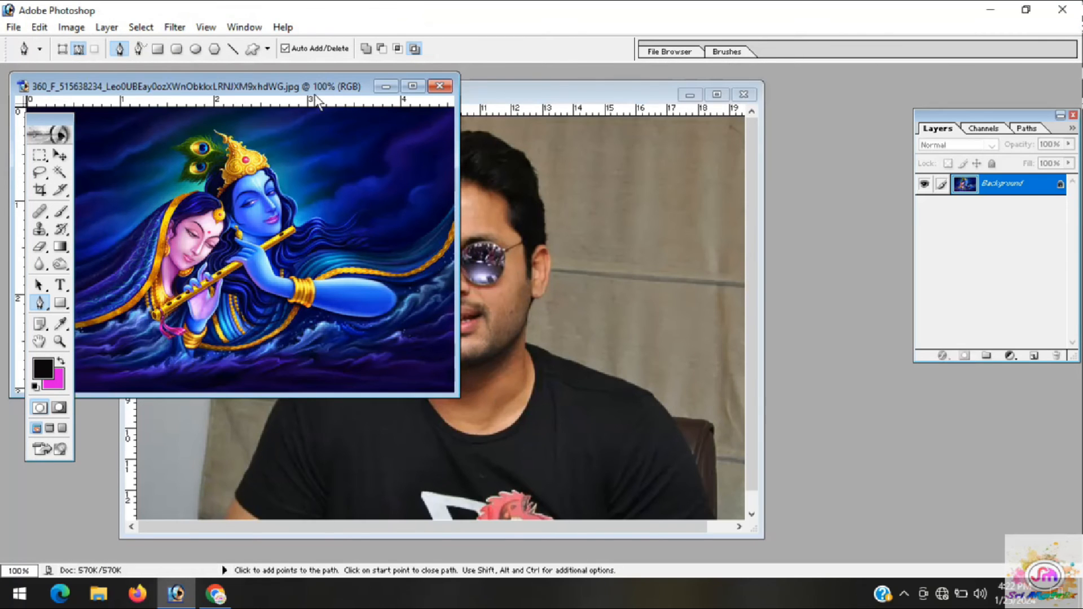
Move the painting into the portrait document as a new layer and maximize the portrait's window
left_click_drag(303, 85, 317, 85)
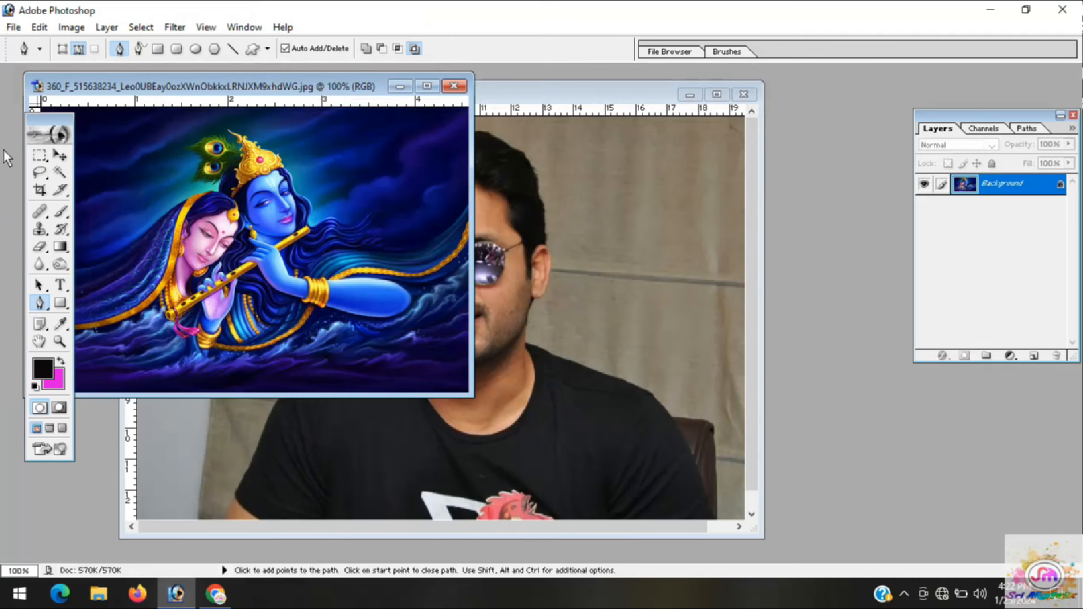
left_click(61, 156)
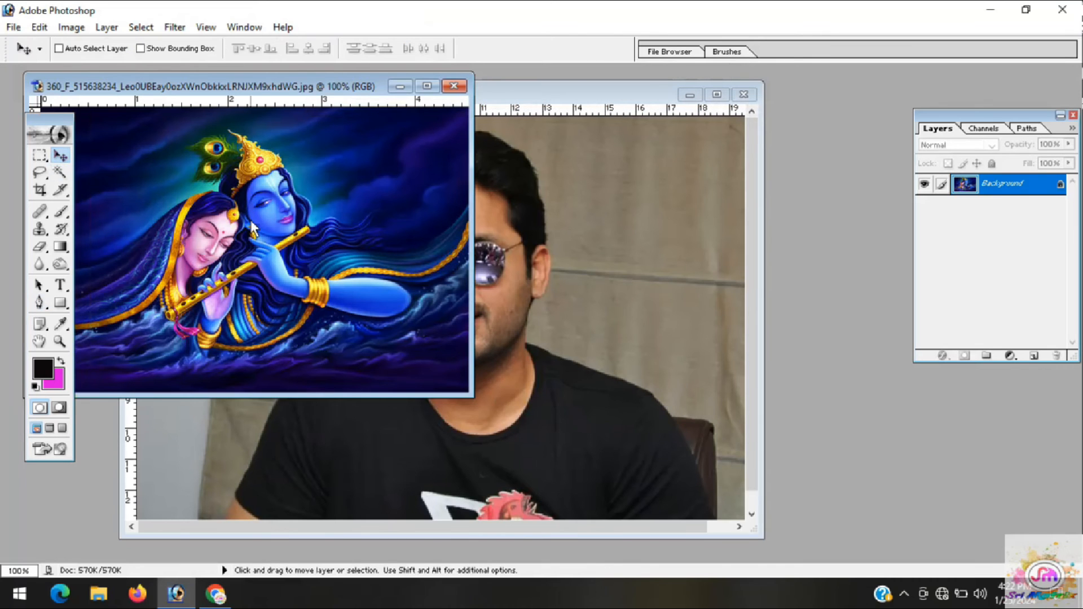
left_click_drag(595, 264, 617, 266)
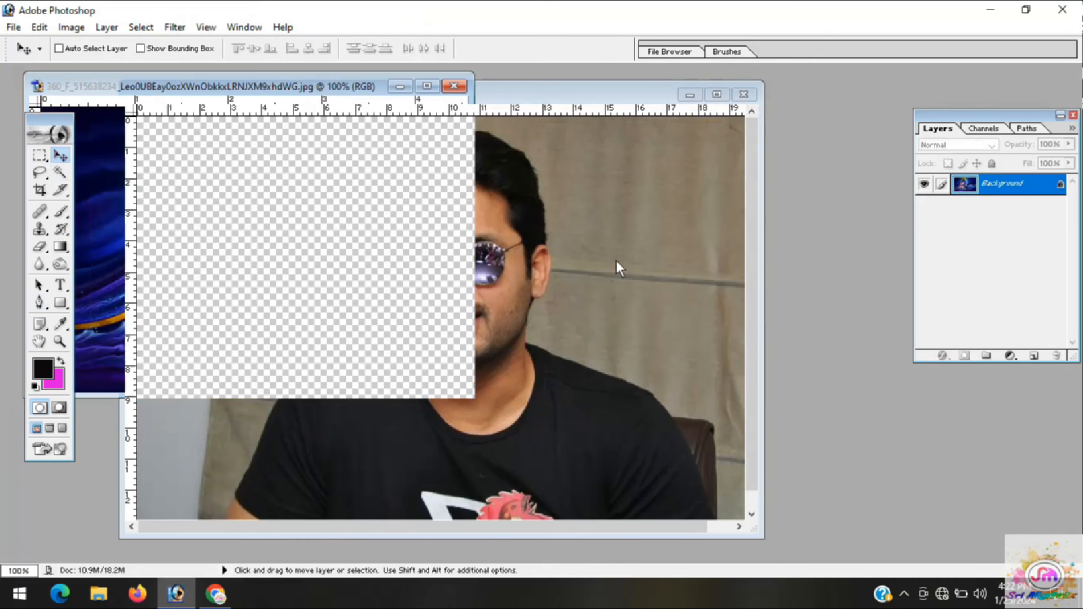
left_click(717, 95)
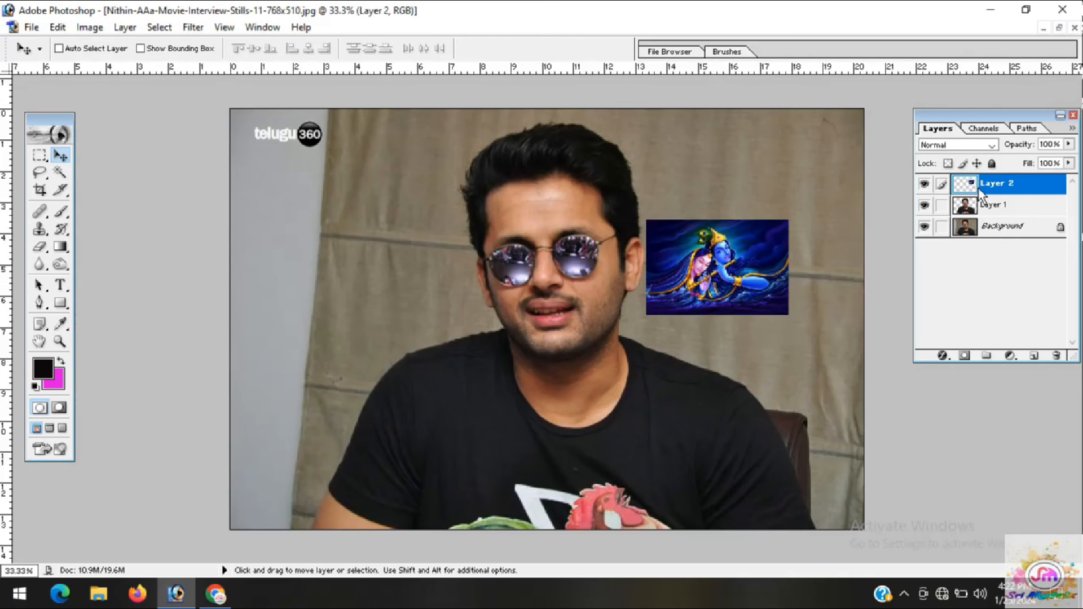
Align the painting with the photo's upper-left corner and scale it to about 444% by 442% to fill the canvas
left_click_drag(747, 275, 353, 171)
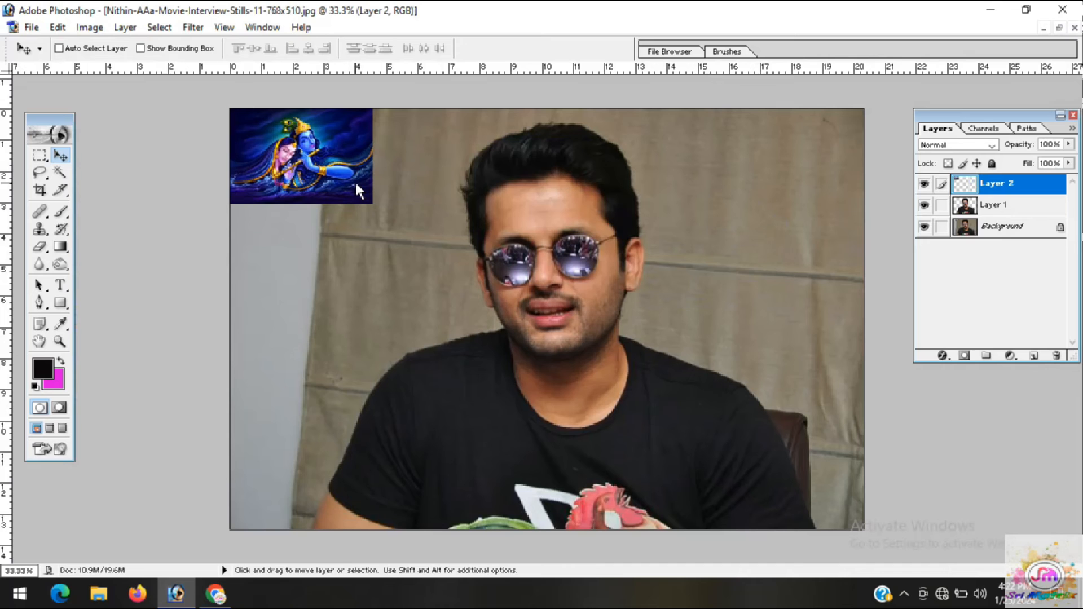
key("ctrl+t")
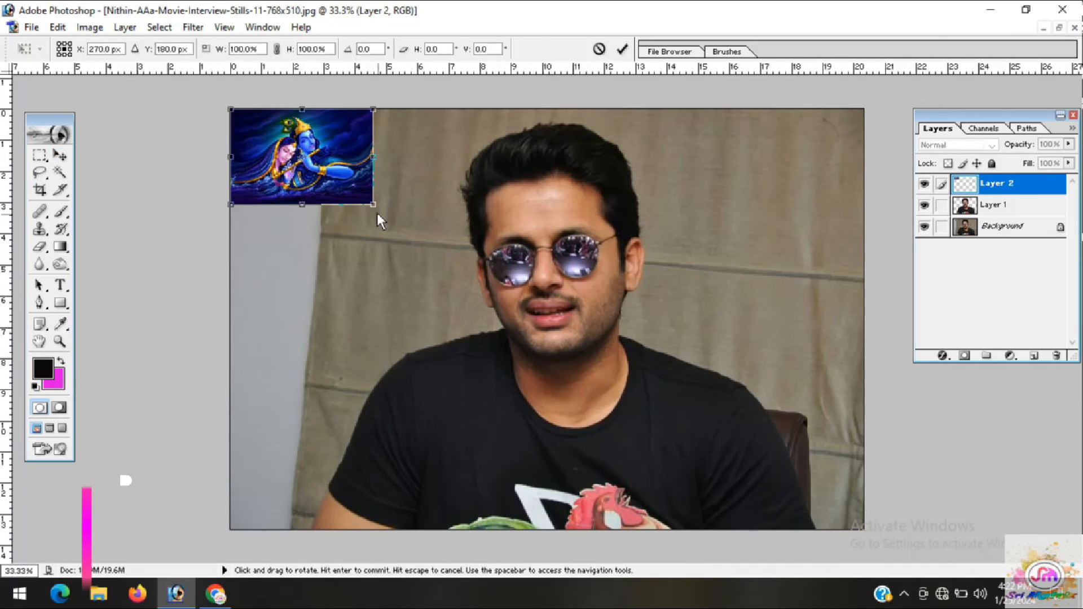
left_click_drag(374, 207, 864, 530)
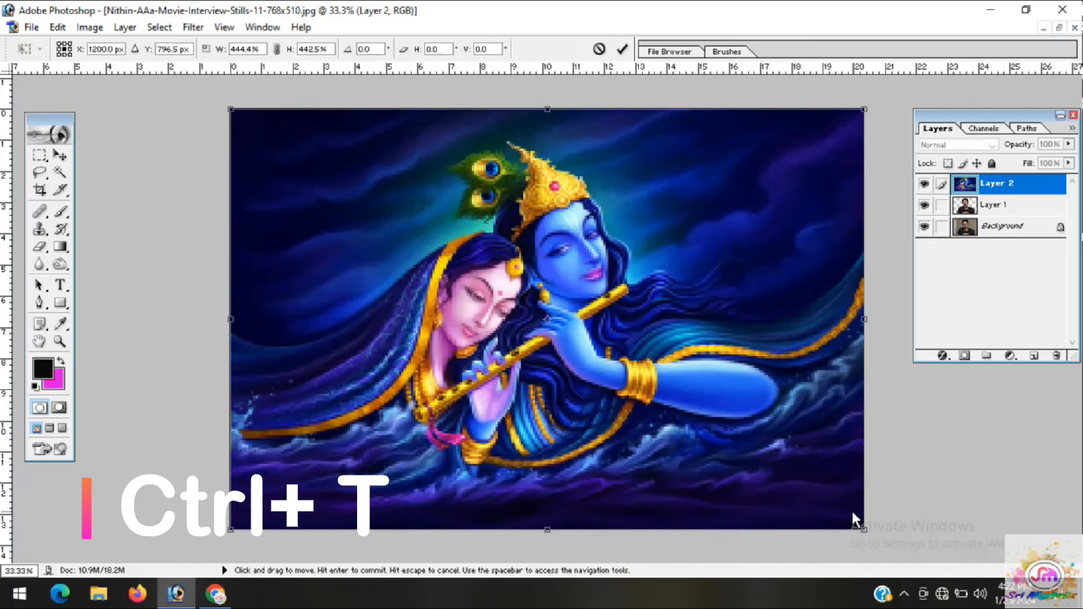
key("Return")
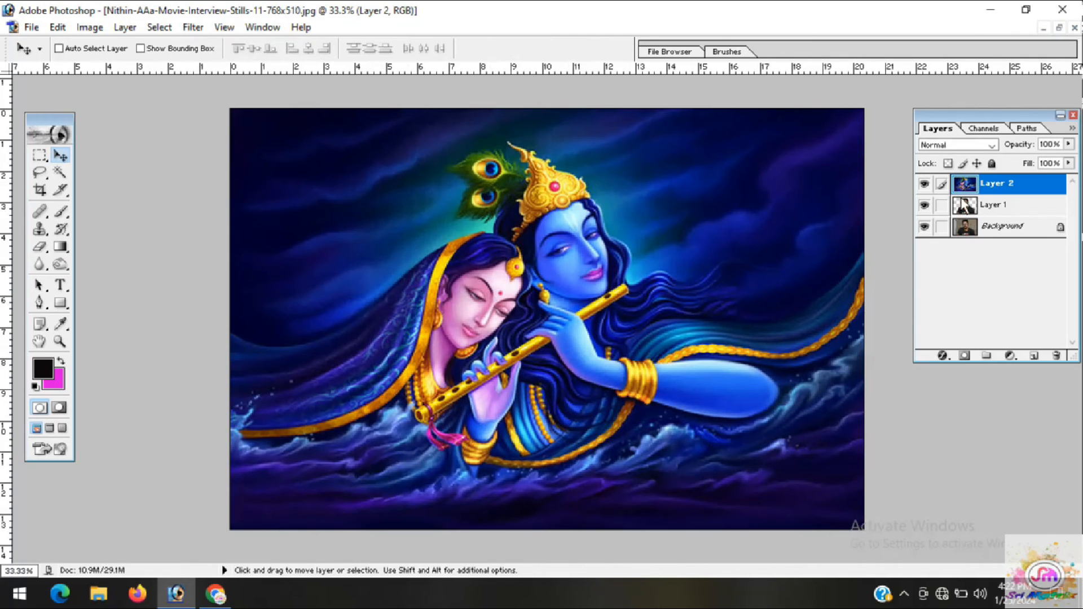
Move Layer 1 with the cut-out man above the painting on Layer 2
left_click(992, 209)
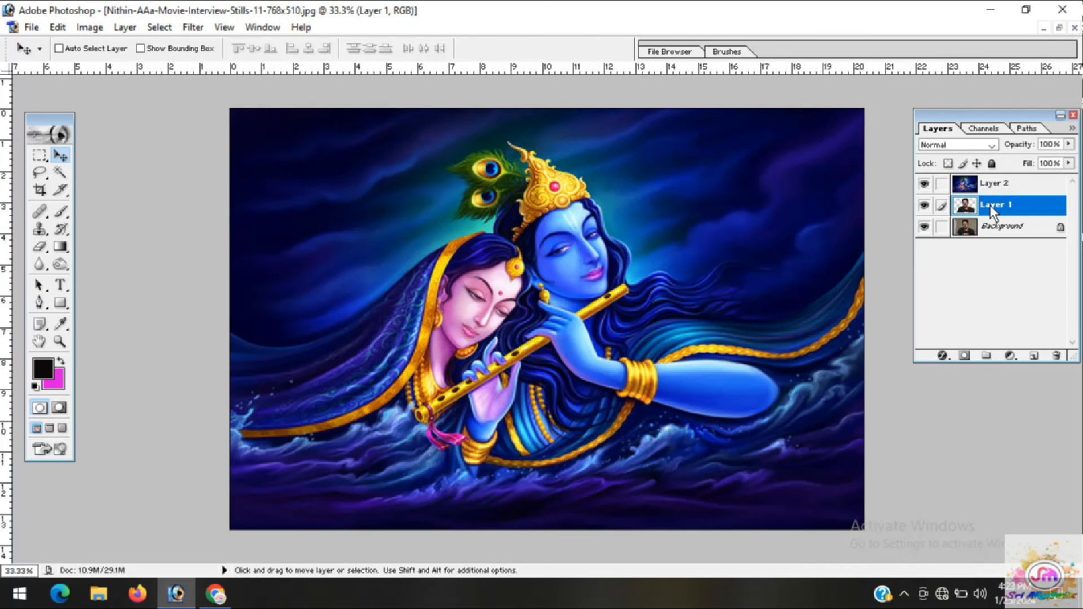
left_click_drag(996, 207, 1000, 181)
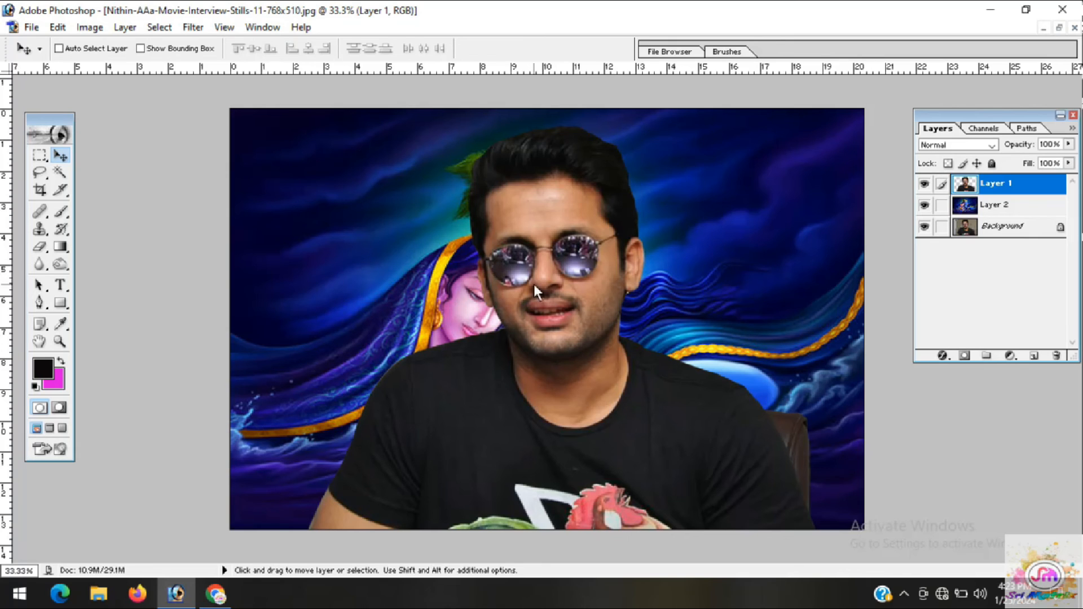
Raise the cut-out man's brightness on Layer 1 to +16 and increase its contrast moderately with Brightness/Contrast
left_click(91, 27)
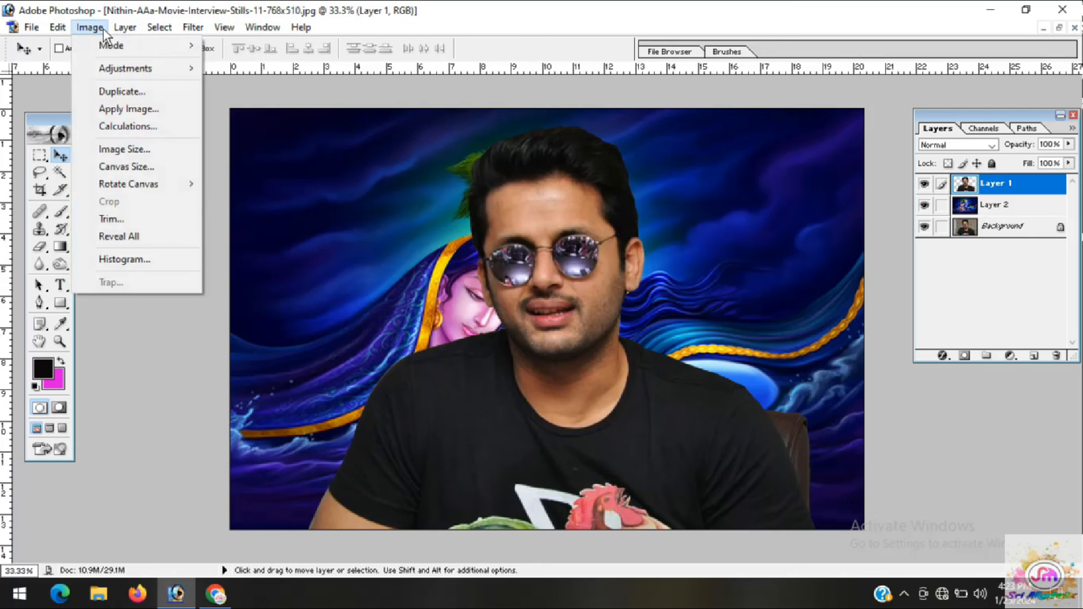
mouse_move(114, 67)
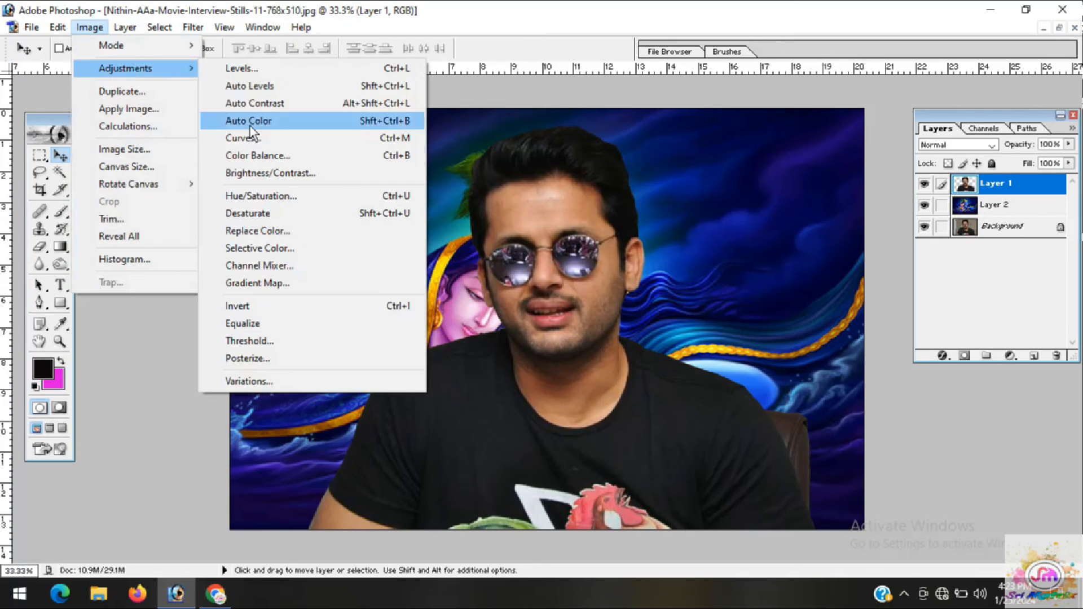
left_click(279, 172)
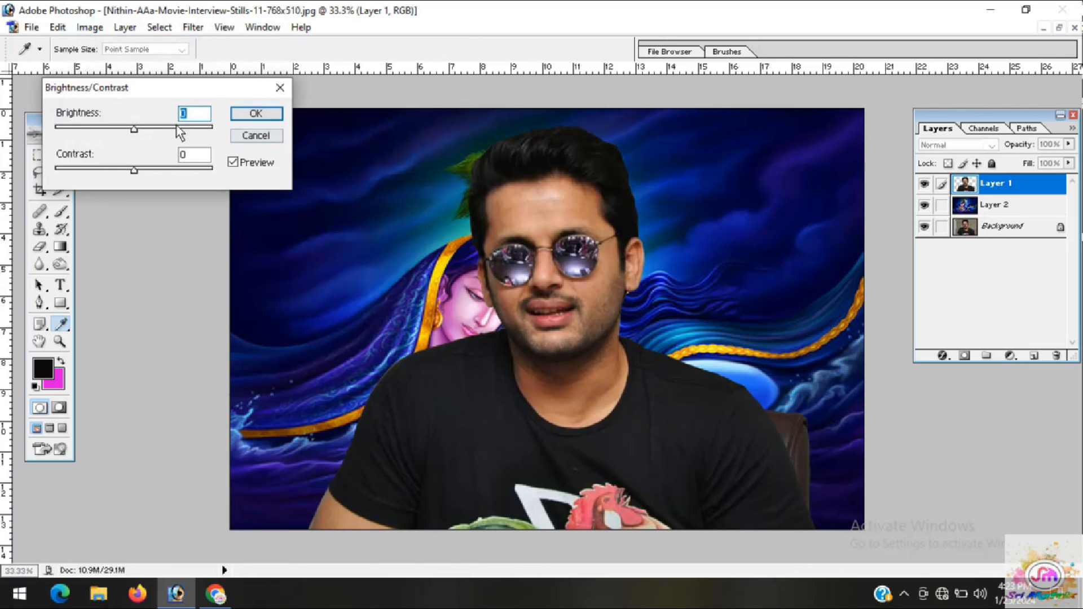
left_click_drag(134, 129, 144, 130)
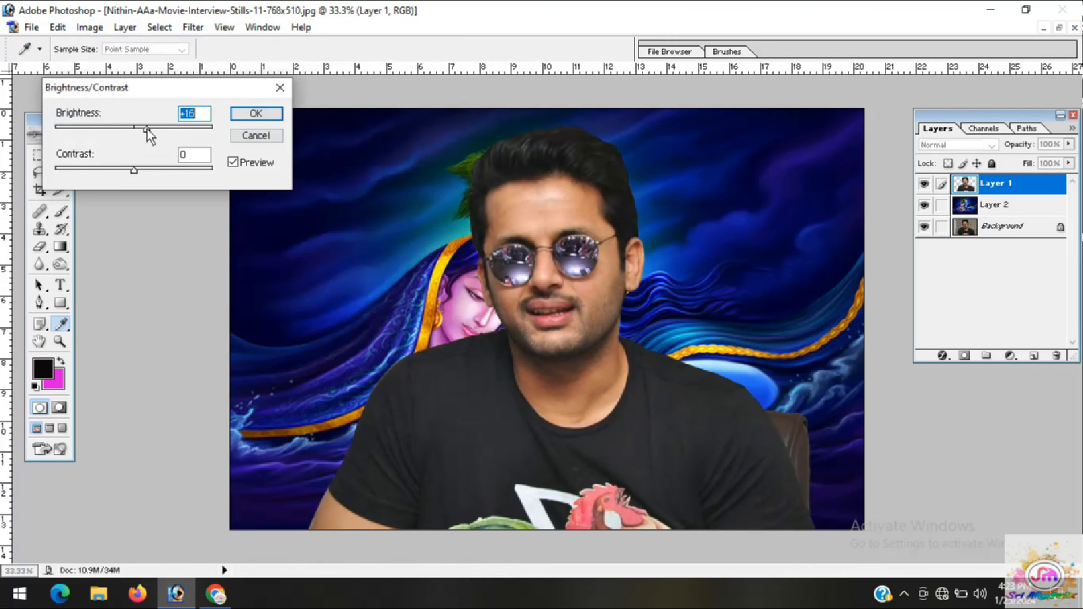
left_click_drag(134, 171, 150, 171)
left_click(256, 114)
key("v")
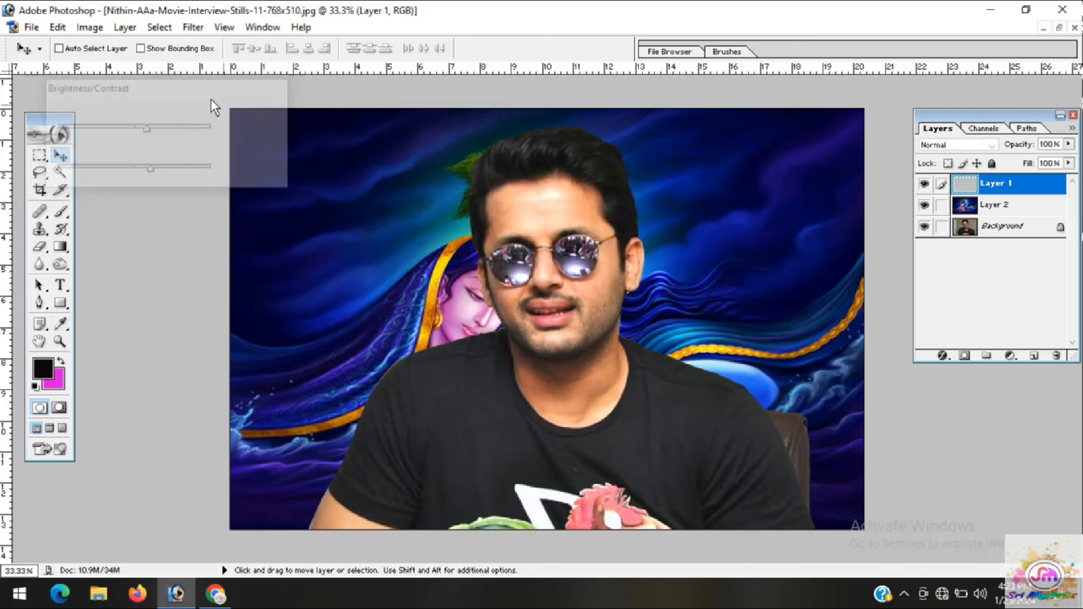
Apply a Color Balance with midtone color levels of -26, +15 and +32 to the man on Layer 1
left_click(89, 28)
mouse_move(112, 69)
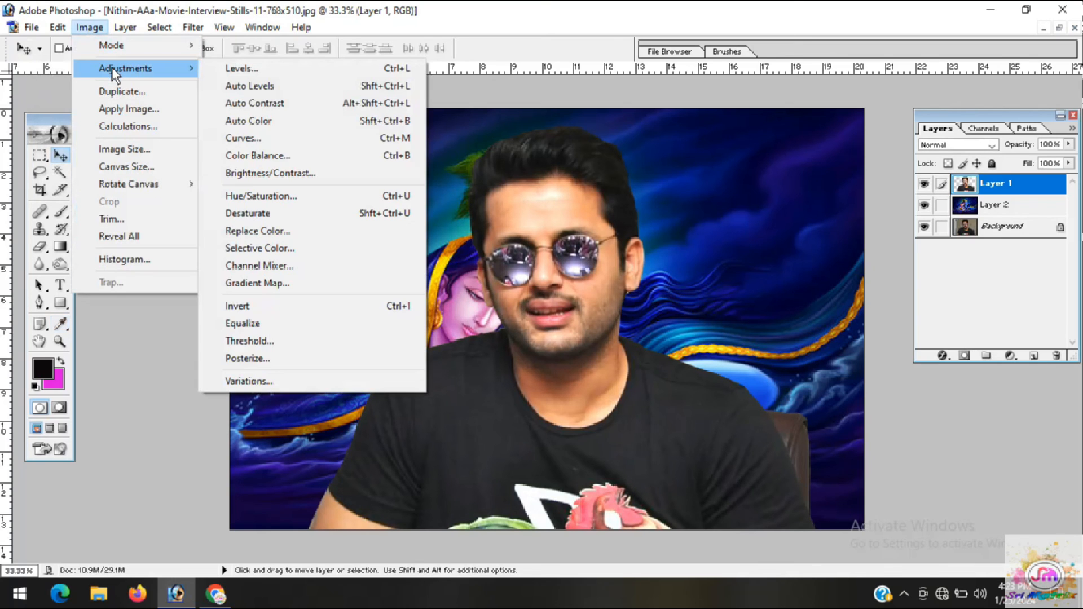
left_click(266, 161)
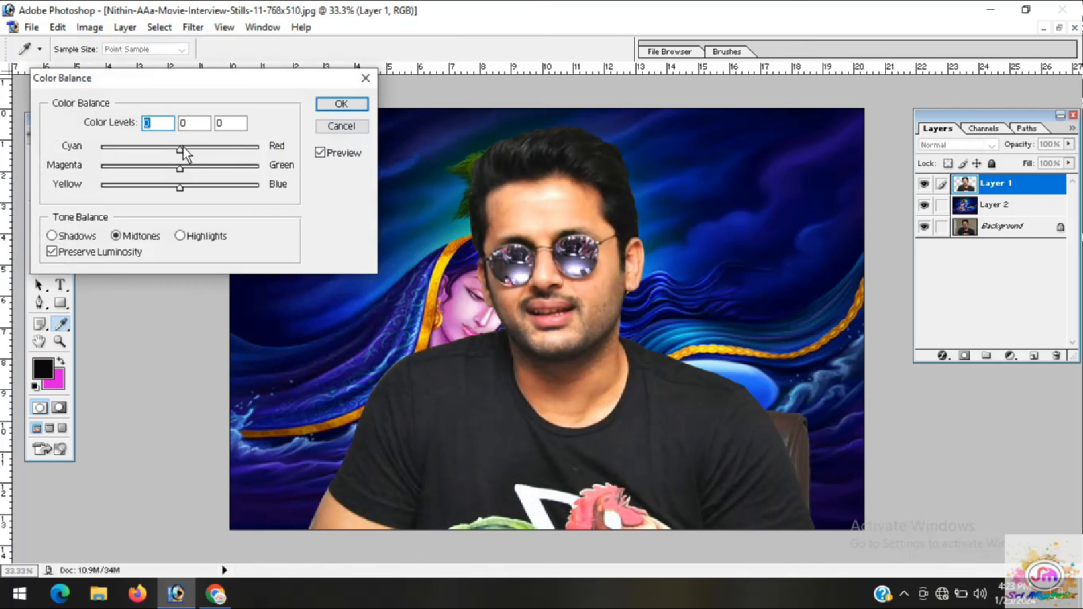
mouse_move(179, 151)
left_mouse_down()
mouse_move(205, 190)
mouse_move(170, 170)
mouse_move(193, 171)
mouse_move(151, 169)
mouse_move(192, 170)
mouse_move(182, 150)
mouse_move(157, 151)
mouse_move(202, 152)
mouse_move(143, 155)
mouse_move(159, 157)
left_mouse_up()
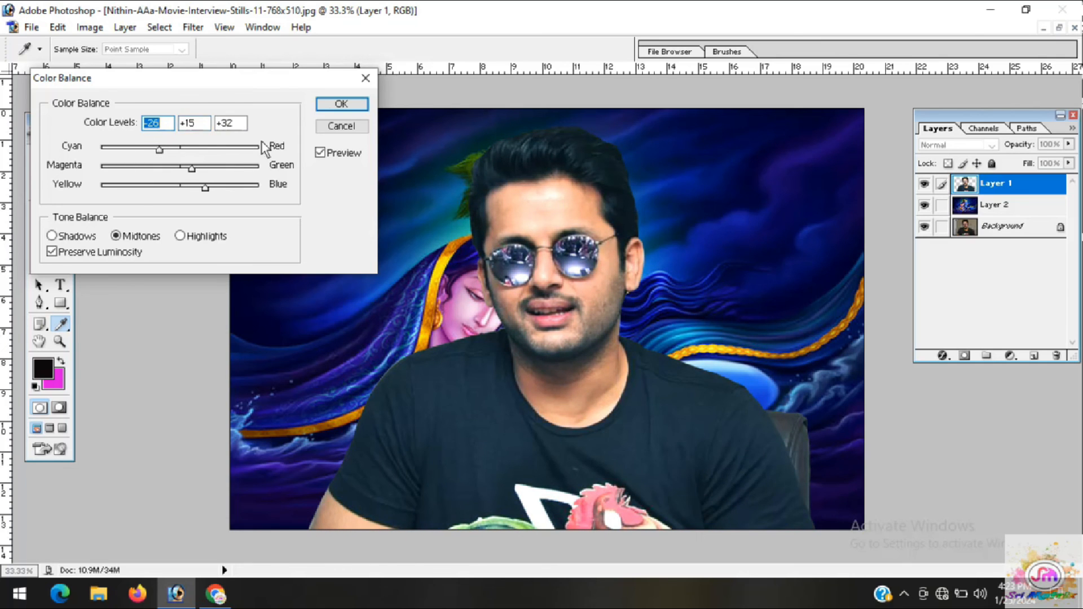
left_click(342, 103)
key("v")
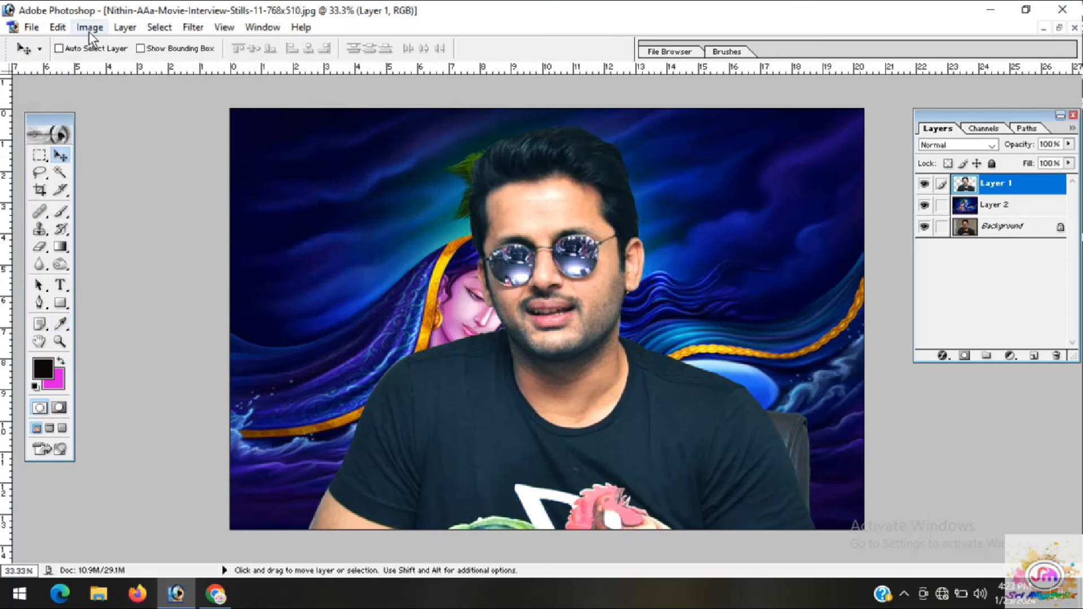
Darken the color-balanced man on Layer 1 and raise his contrast slightly with Brightness/Contrast
left_click(89, 28)
mouse_move(186, 65)
left_click(268, 172)
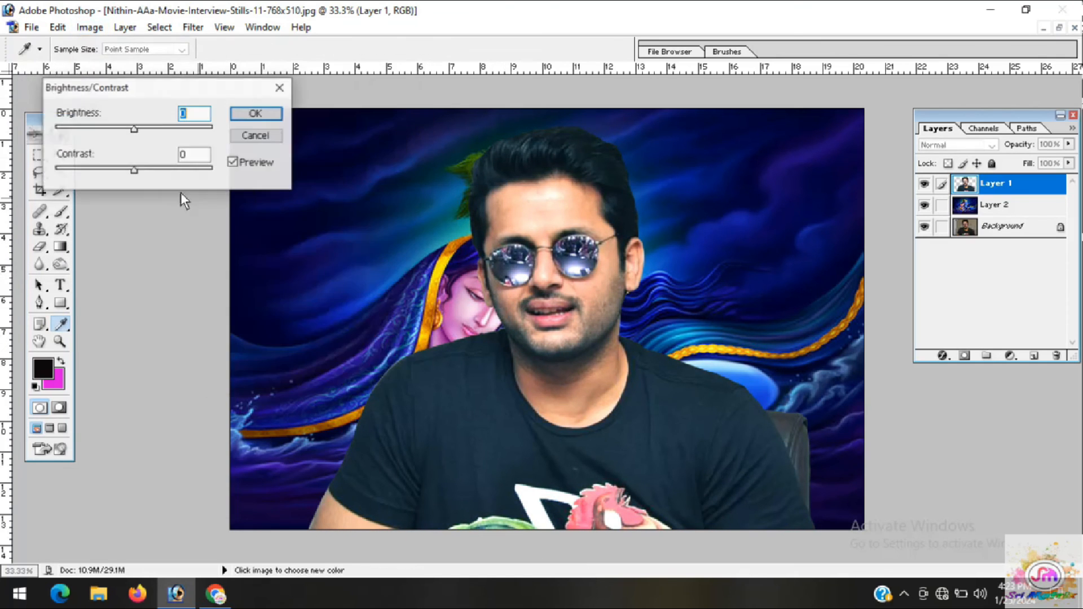
mouse_move(134, 131)
left_mouse_down()
mouse_move(151, 132)
mouse_move(116, 130)
left_mouse_up()
left_click_drag(136, 168, 140, 169)
left_click(244, 117)
key("v")
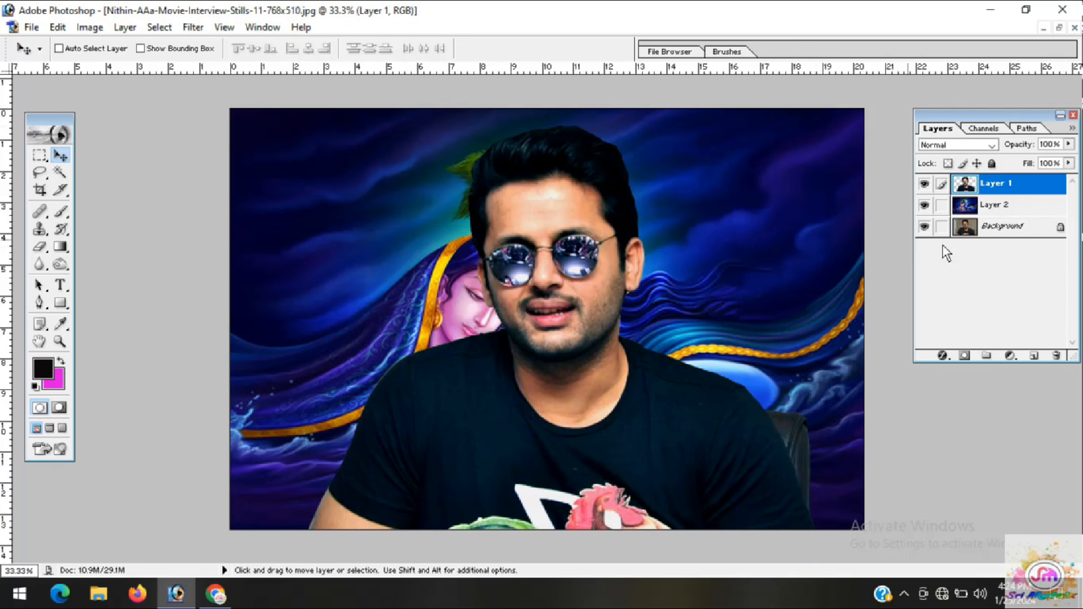
Adjust the painting on Layer 2 with Brightness/Contrast to brightness +17 and contrast -31
left_click(999, 209)
left_click(90, 27)
left_click(90, 27)
left_click(90, 27)
mouse_move(138, 68)
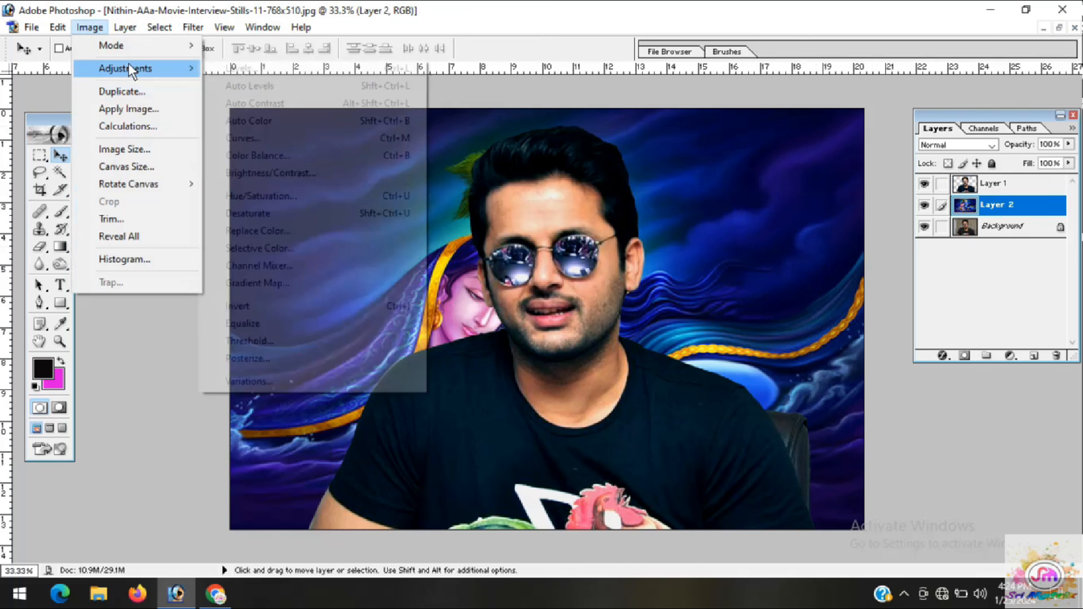
left_click(277, 172)
left_click_drag(135, 129, 148, 130)
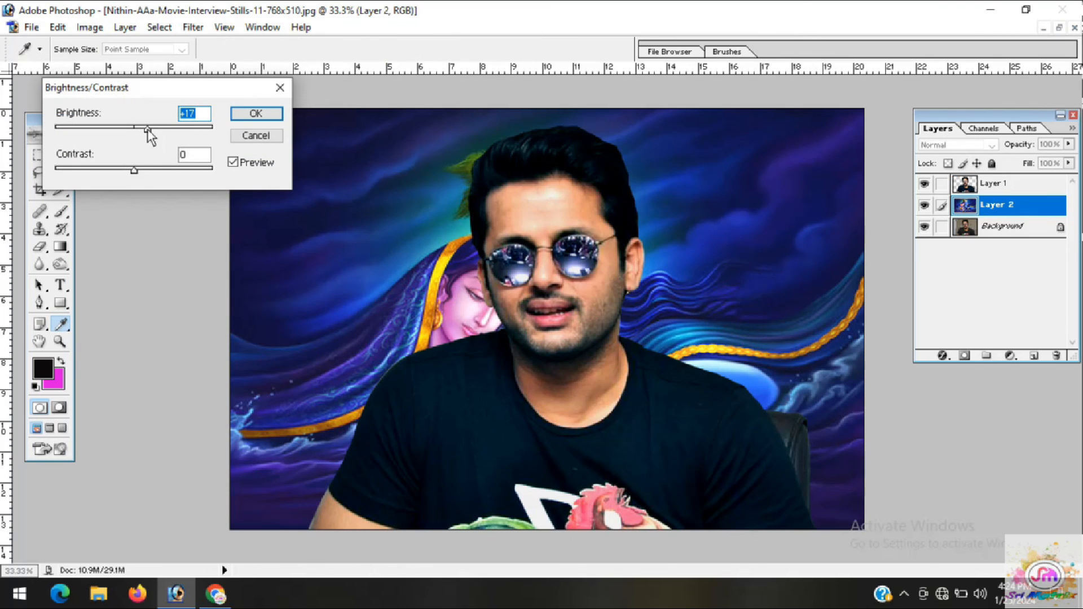
mouse_move(130, 171)
left_mouse_down()
mouse_move(118, 170)
mouse_move(145, 170)
mouse_move(110, 171)
left_mouse_up()
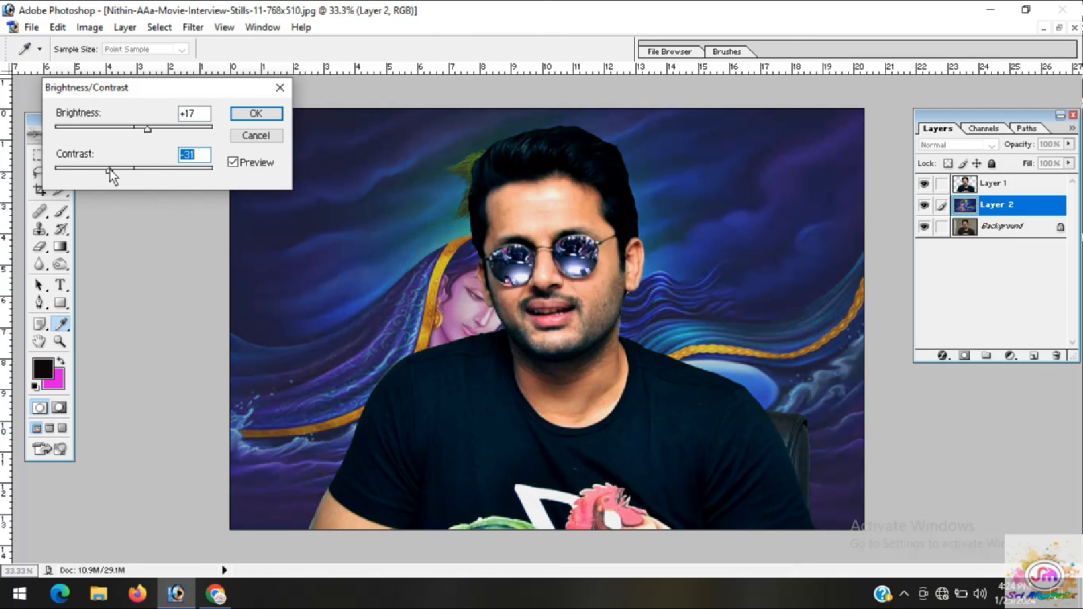
left_click(251, 116)
key("v")
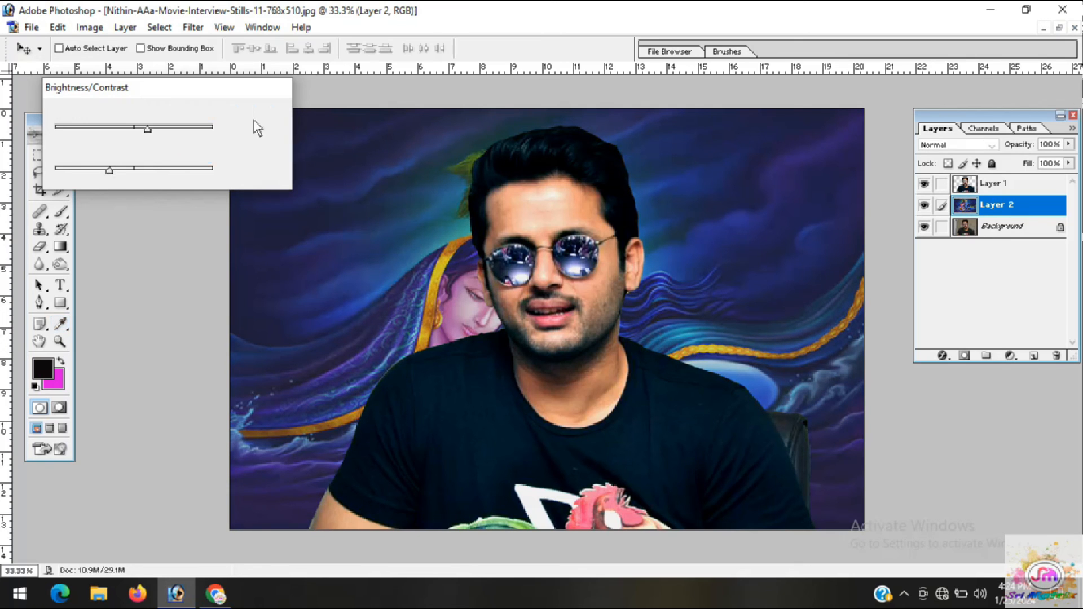